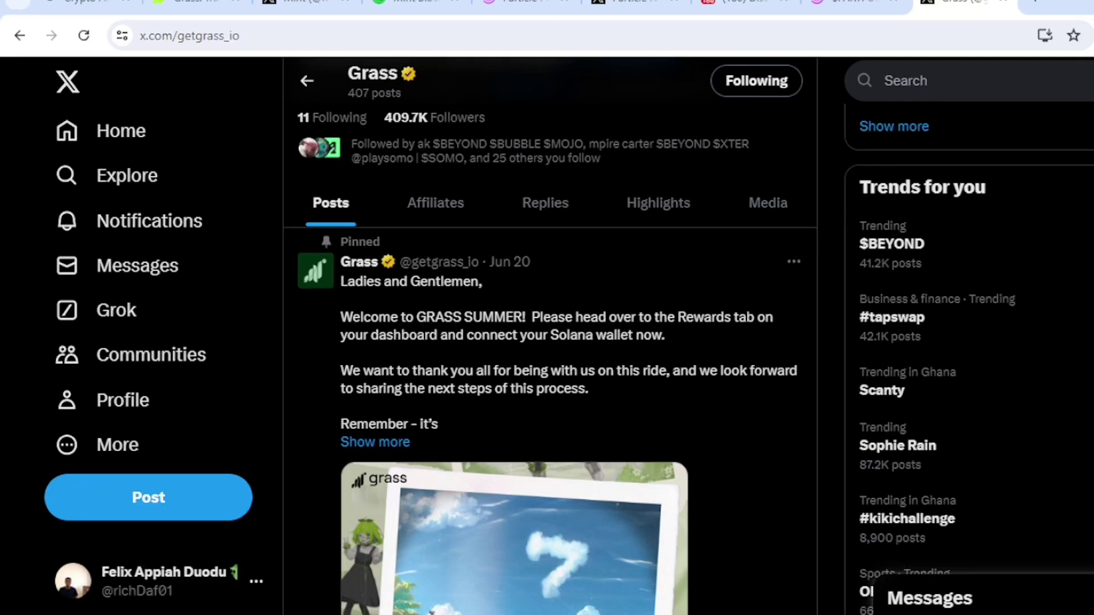
scroll(550, 337, up, 1)
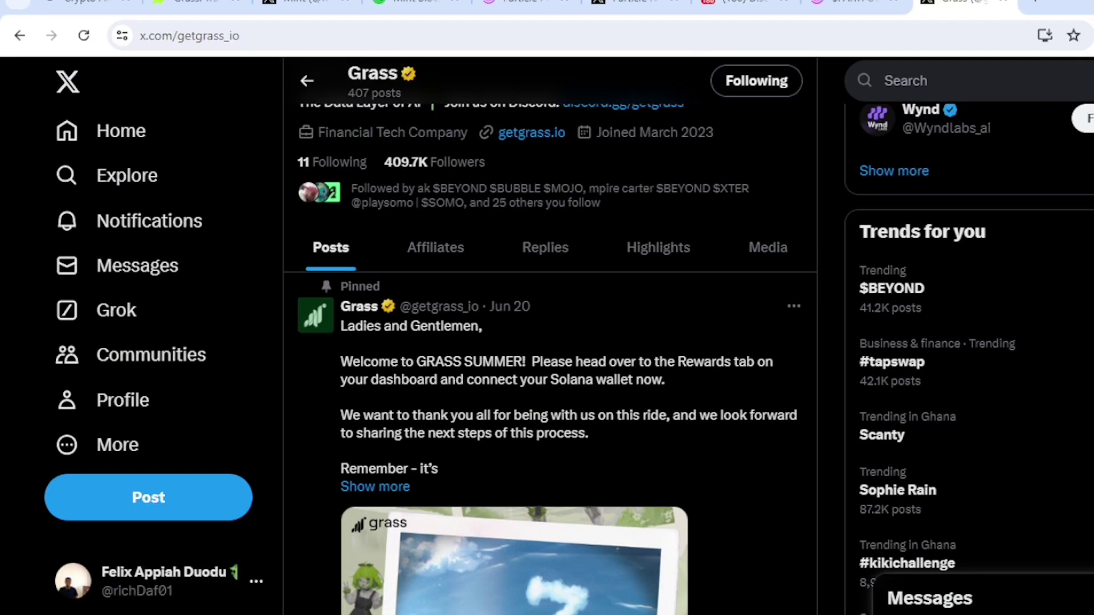
scroll(550, 336, up, 3)
scroll(550, 336, down, 4)
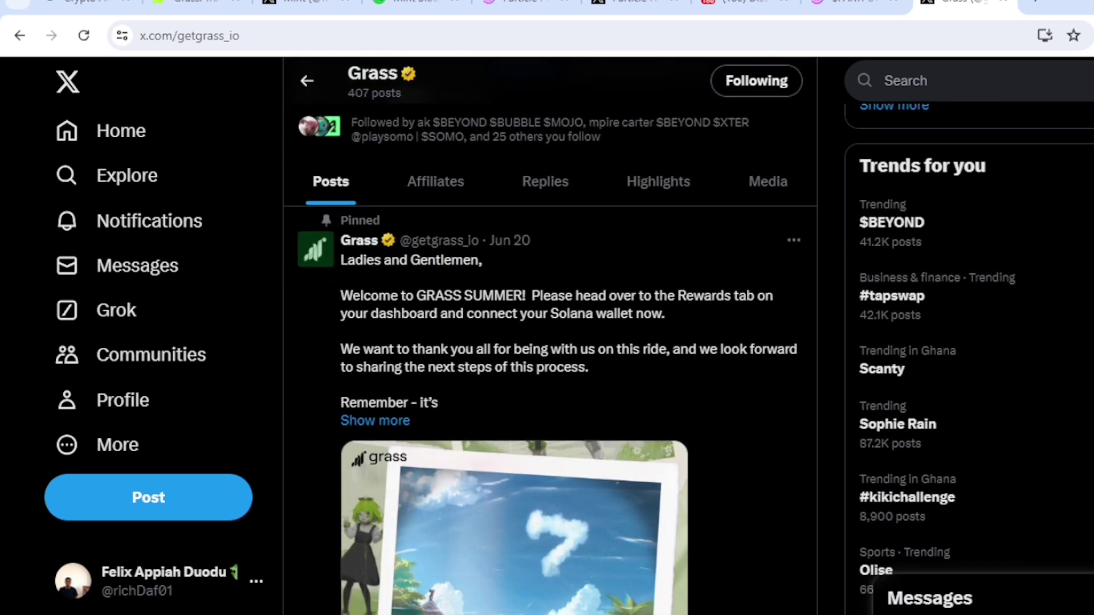
scroll(550, 336, down, 2)
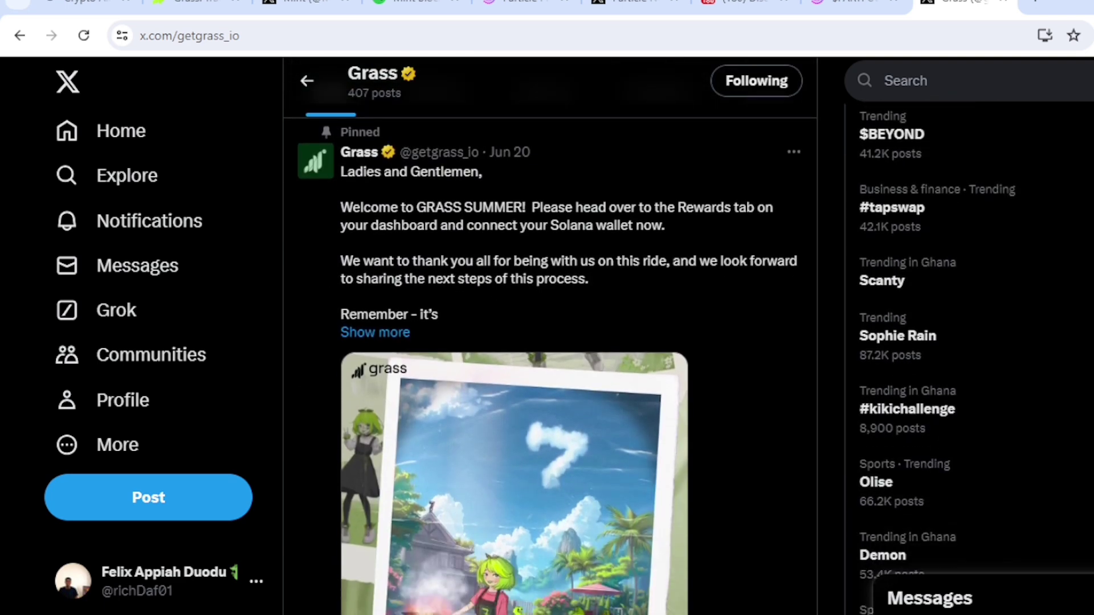
scroll(550, 336, down, 1)
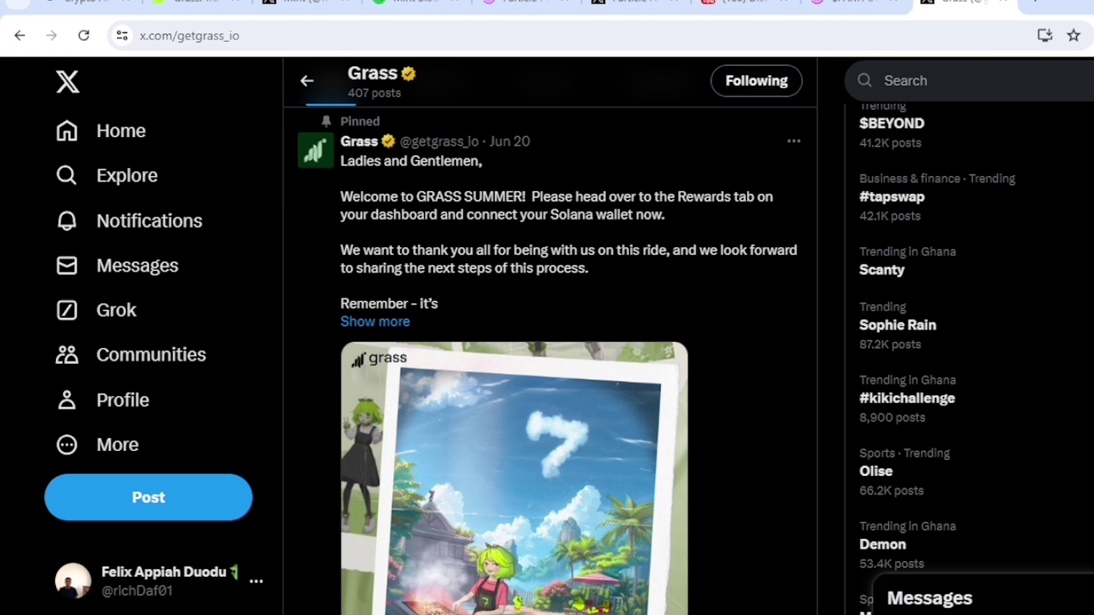
scroll(550, 337, down, 8)
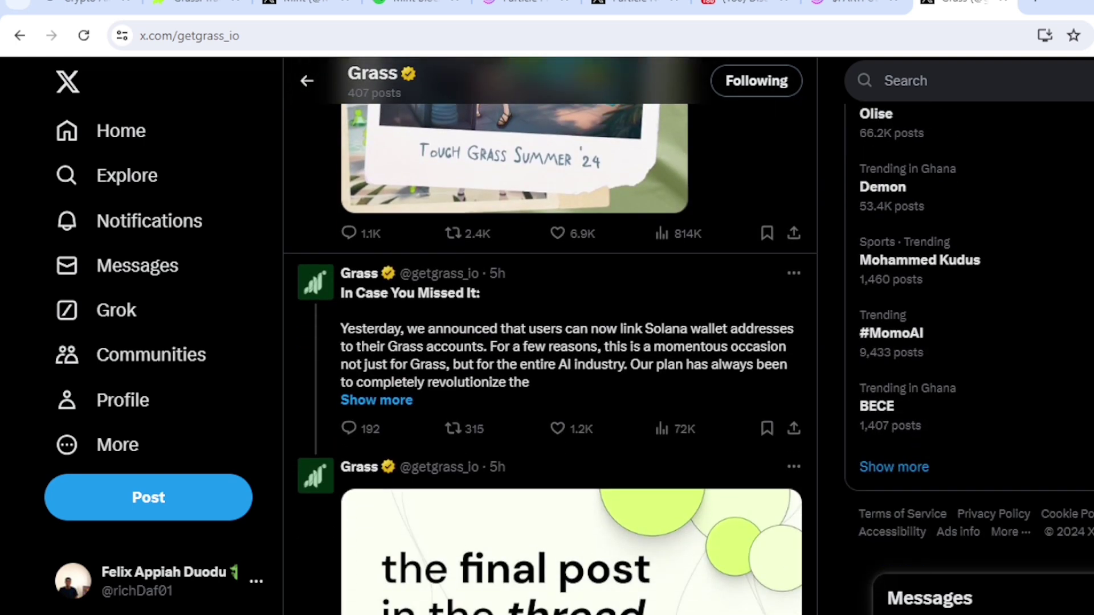
scroll(550, 336, down, 5)
scroll(550, 336, up, 2)
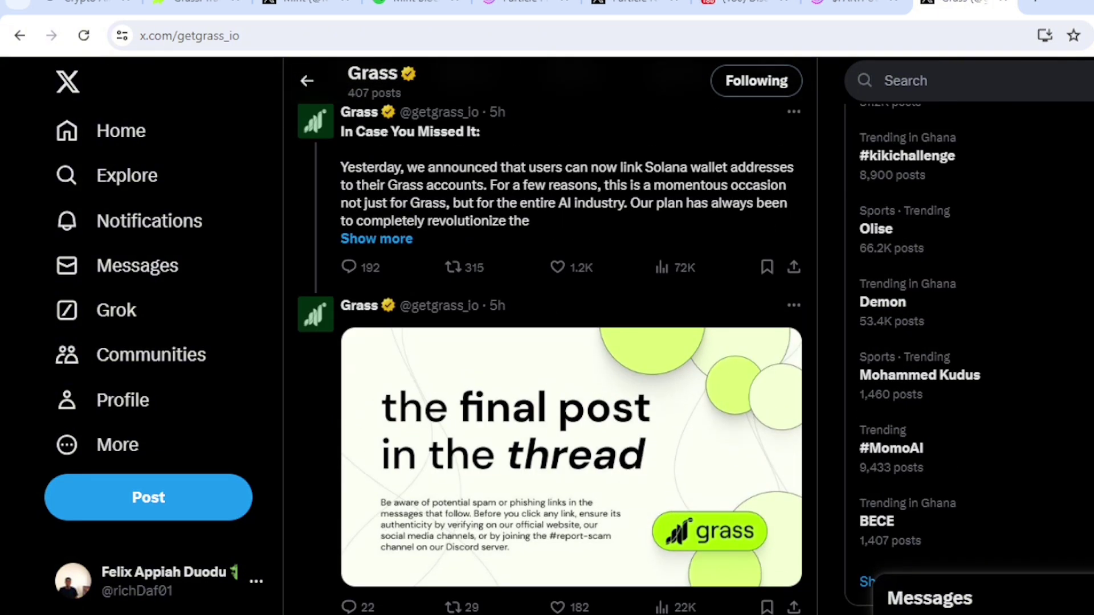
scroll(550, 336, up, 6)
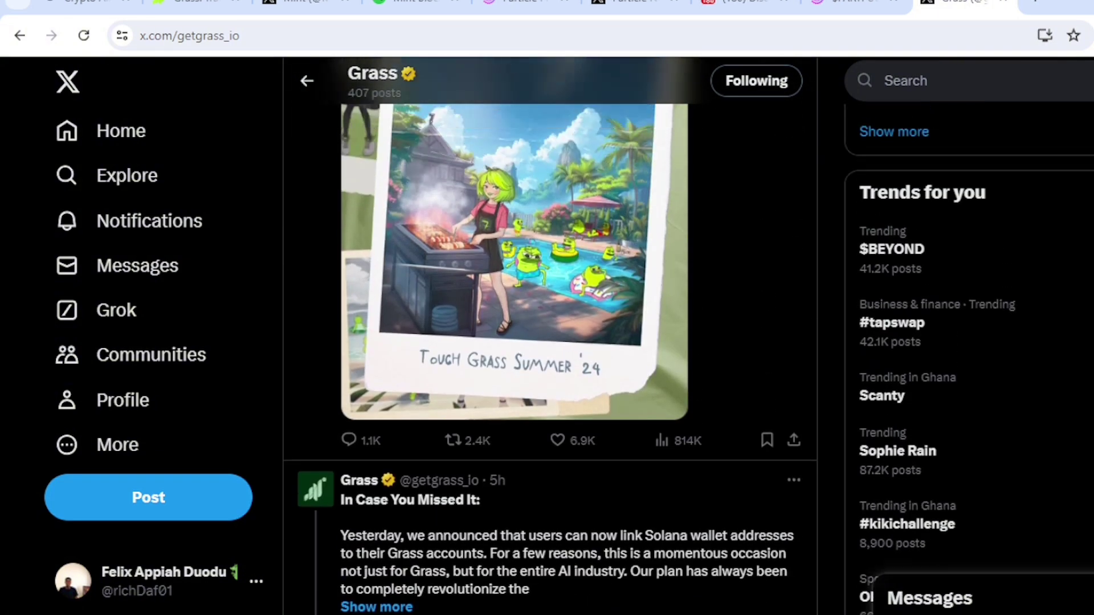
scroll(550, 336, up, 5)
scroll(550, 337, down, 7)
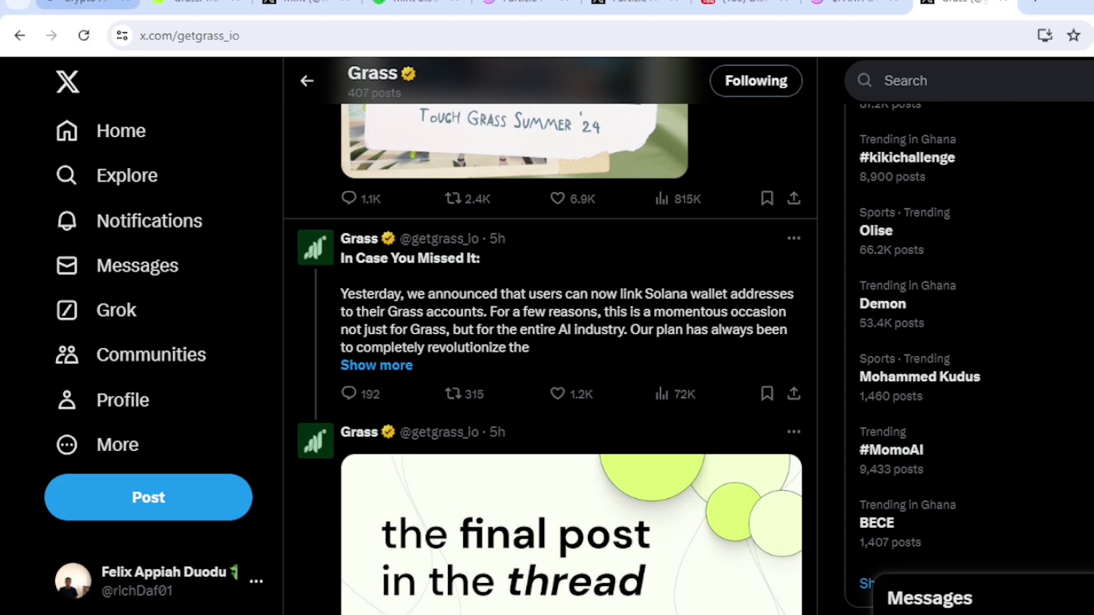
Step: Check that the Grass Extension reports Connected, then reload the dashboard showing Epoch 6 earnings of 9,943.74
click(191, 4)
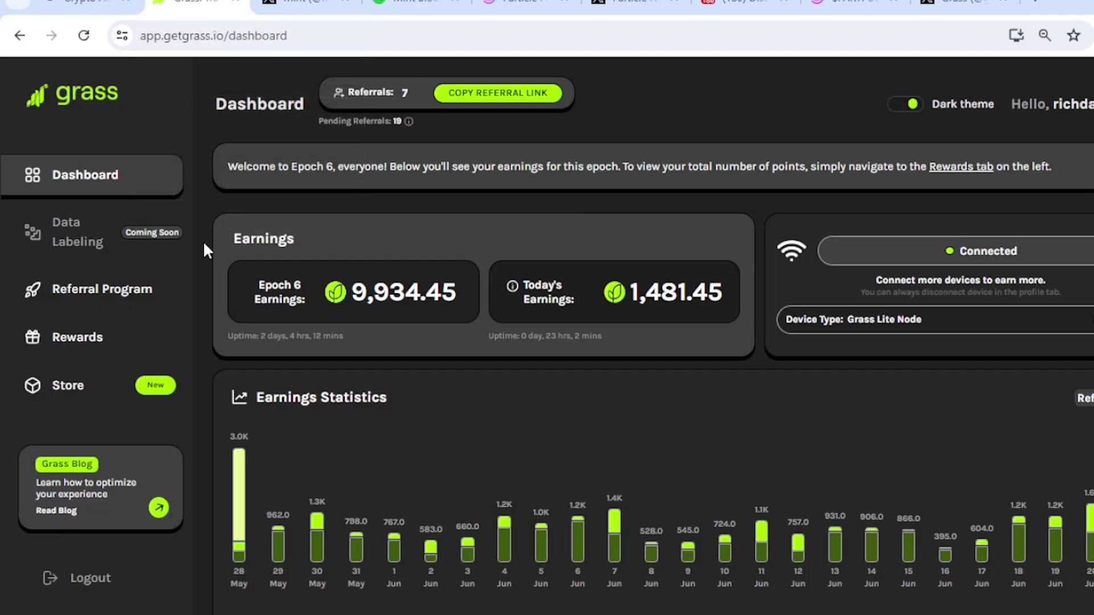
click(1090, 35)
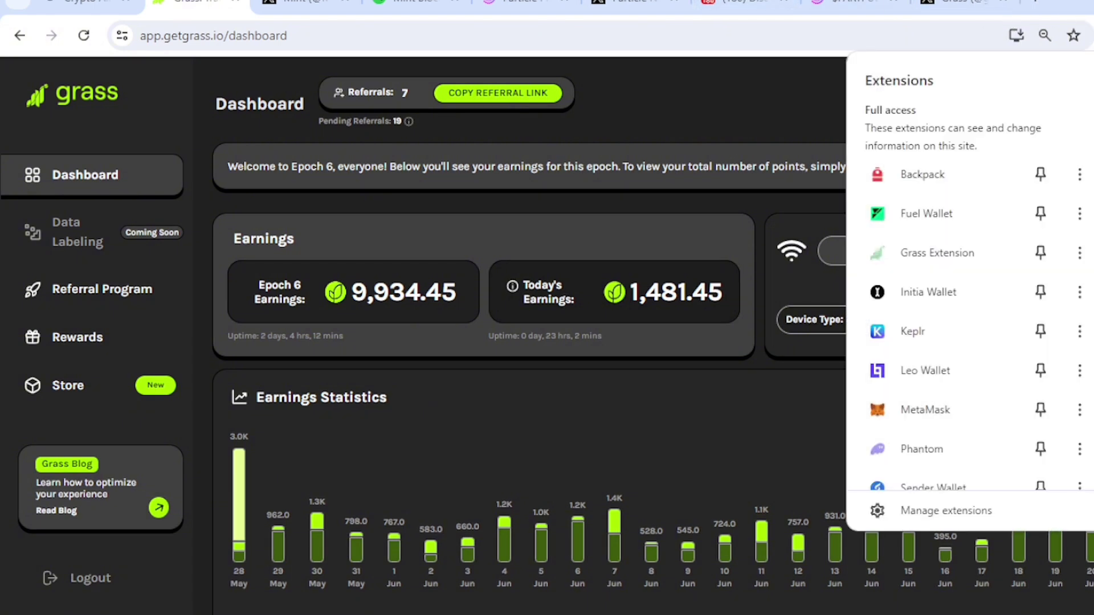
click(980, 245)
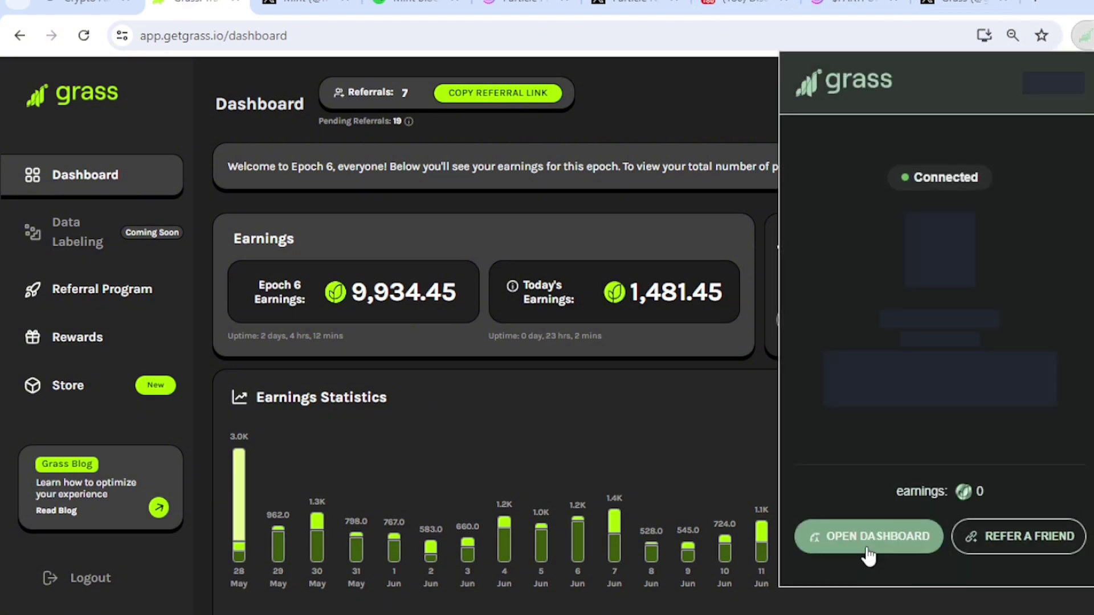
click(868, 547)
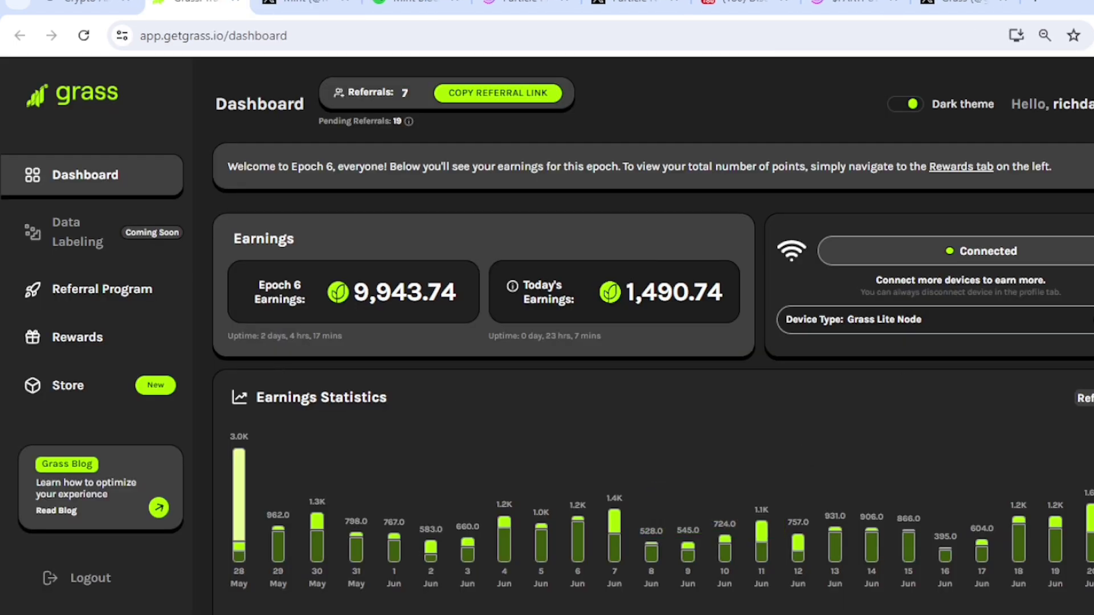
scroll(653, 330, down, 7)
scroll(653, 330, up, 6)
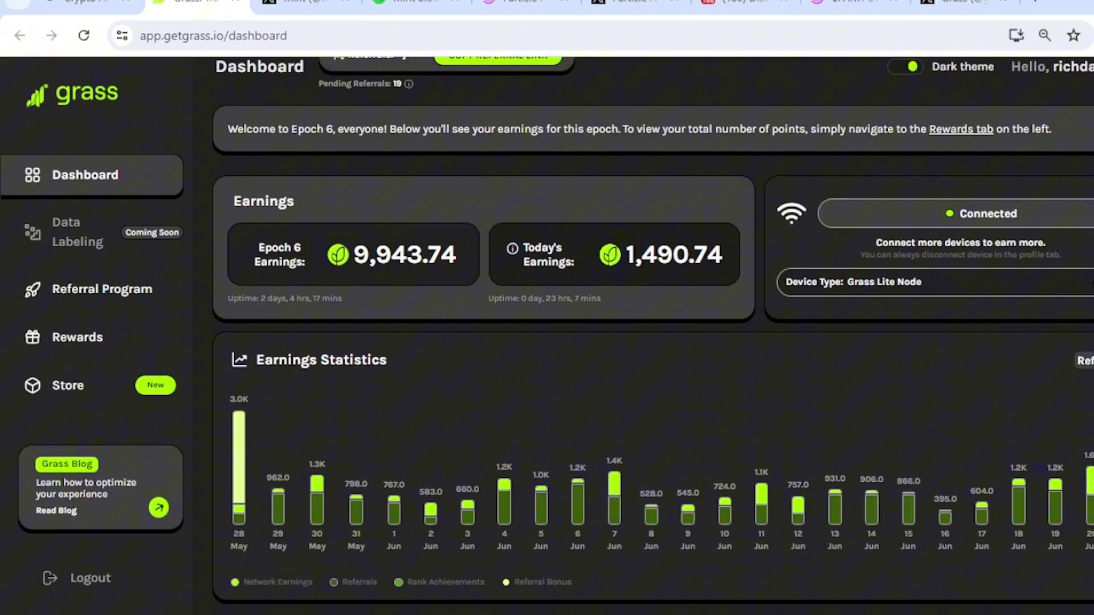
scroll(653, 336, up, 1)
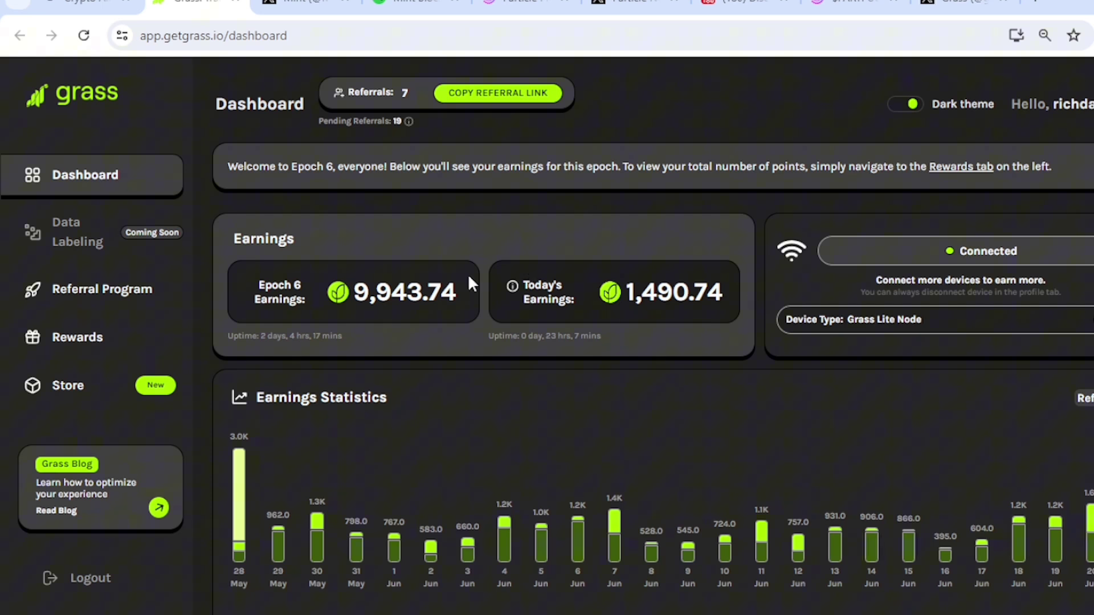
Step: On the Rewards page, connect a Phantom wallet, unlocking it with the wallet password
click(91, 350)
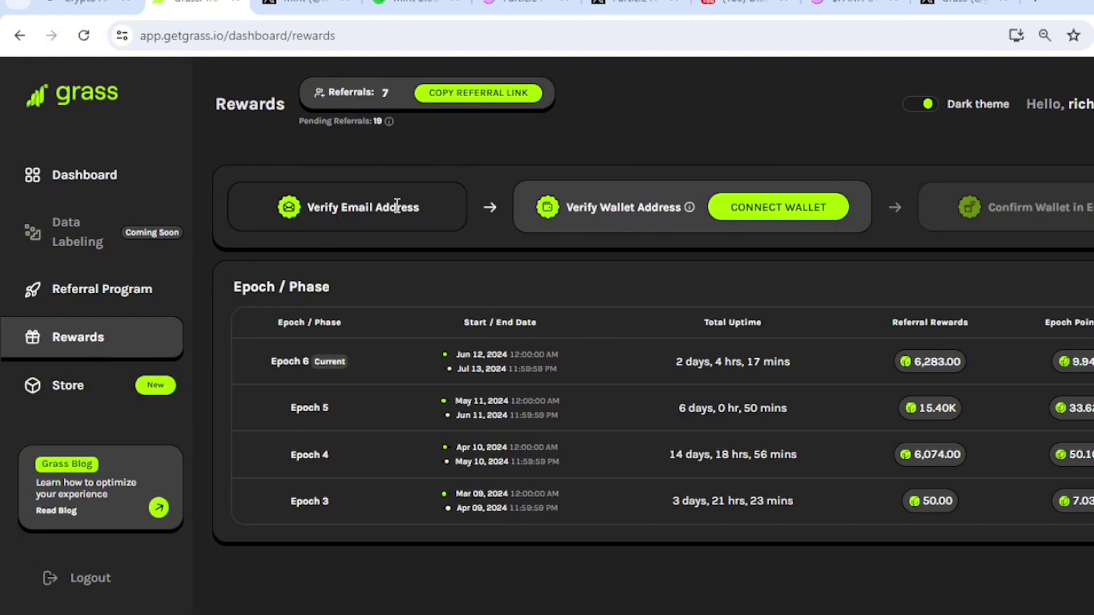
click(780, 206)
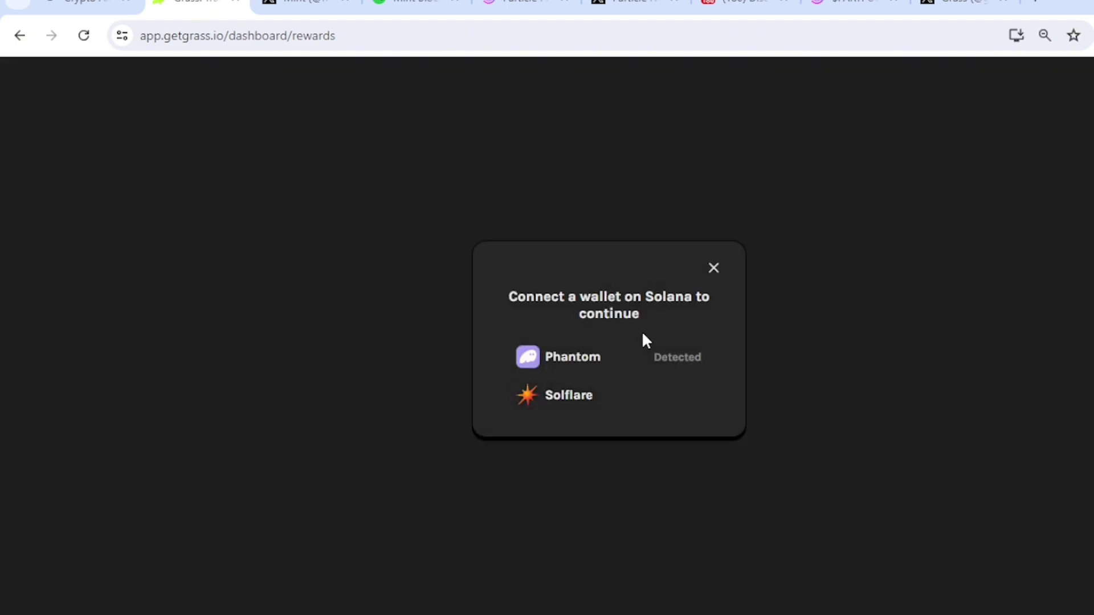
click(637, 358)
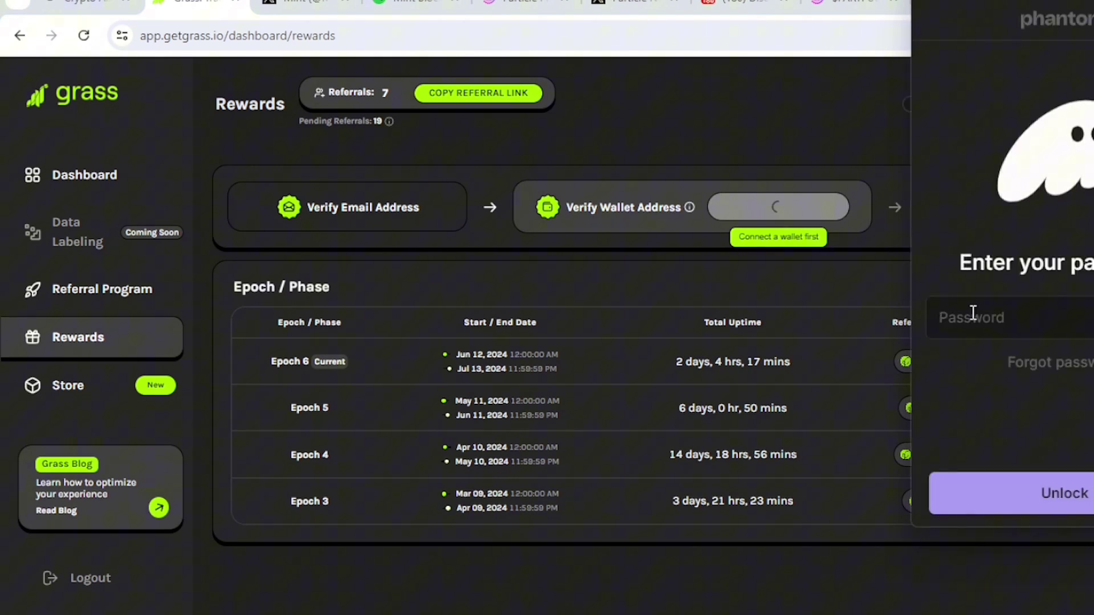
text(••••••••••)
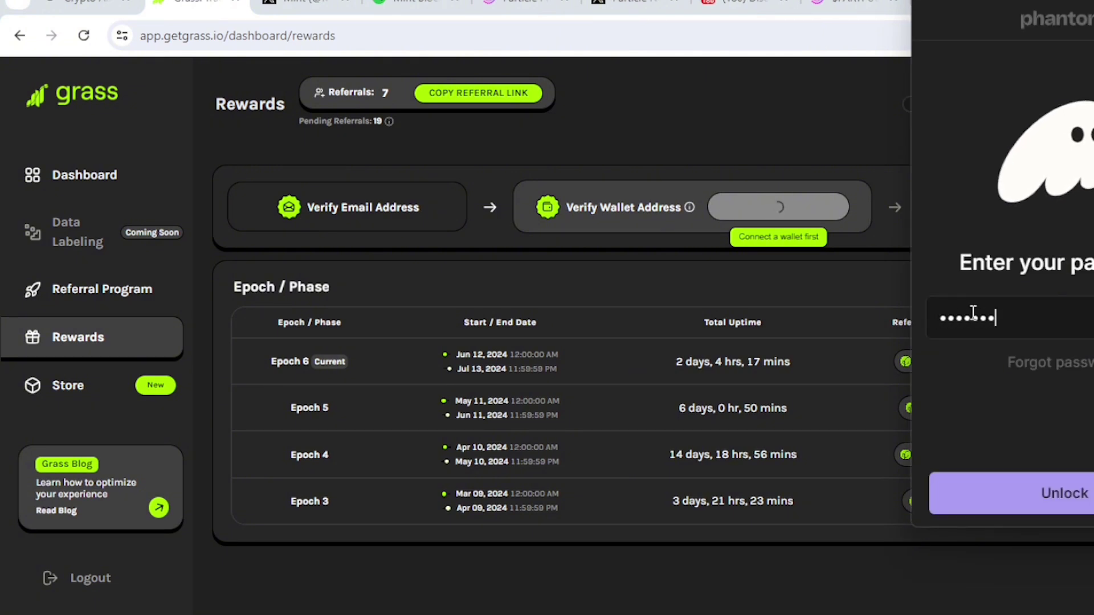
text(••••)
key(Return)
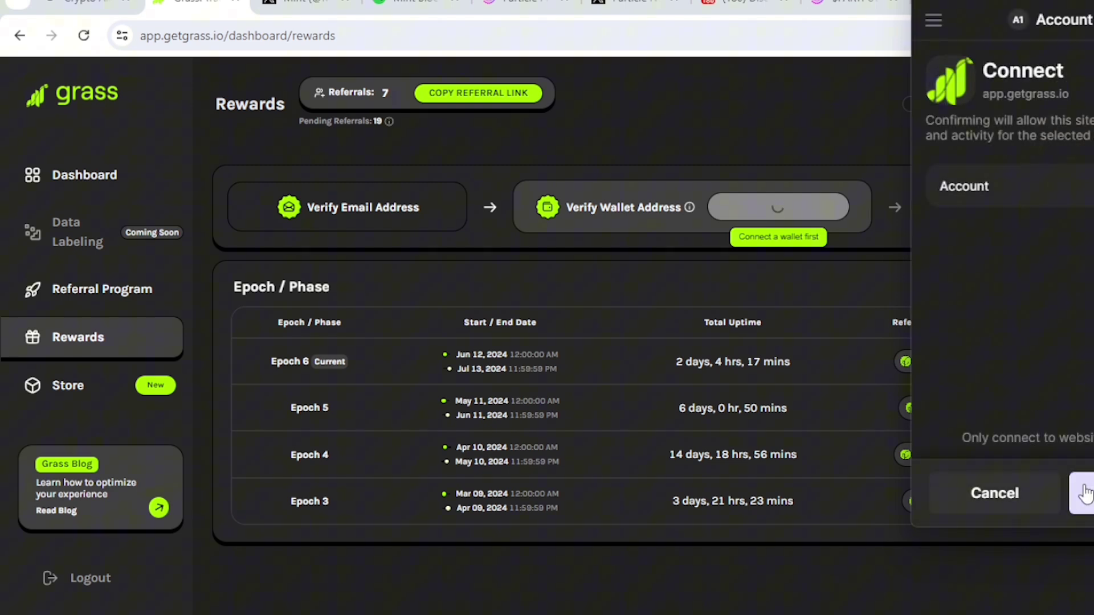
click(1084, 494)
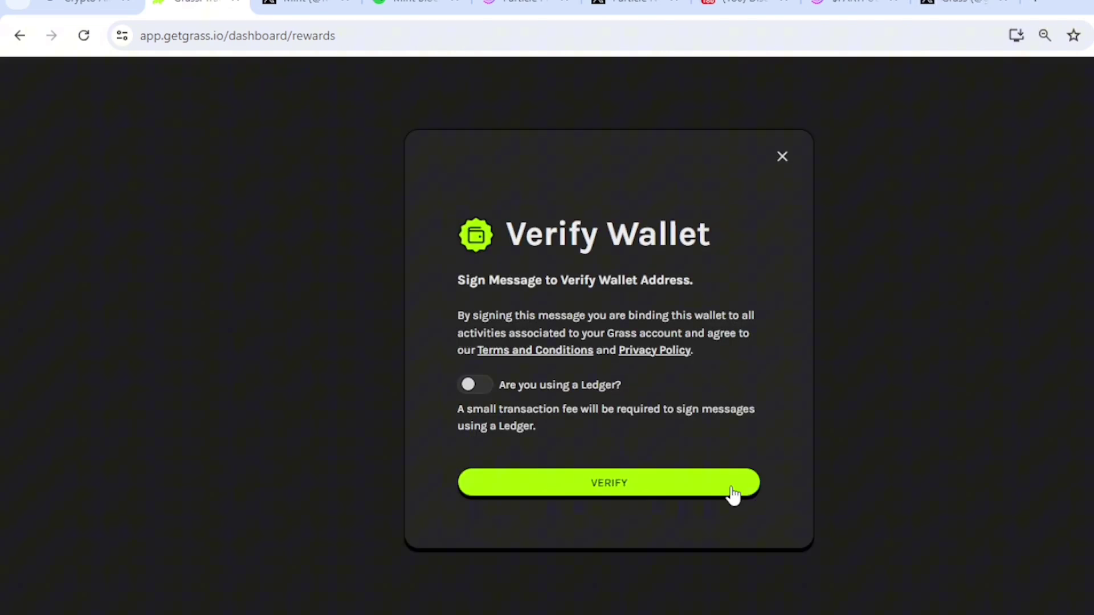
Step: Sign the wallet verification message and send the wallet verification link by email
click(733, 494)
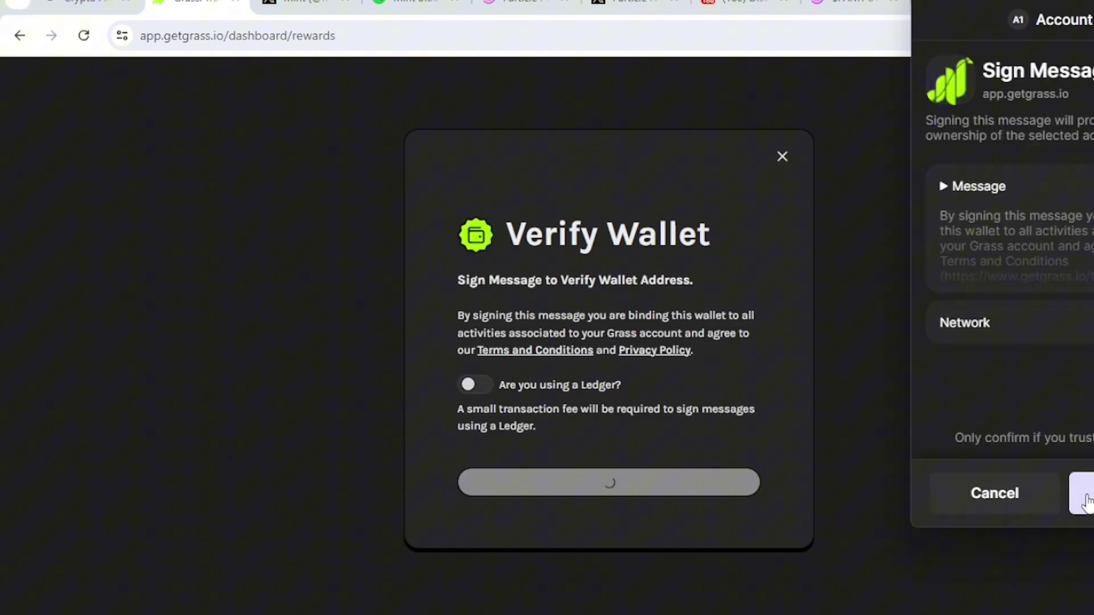
click(1087, 501)
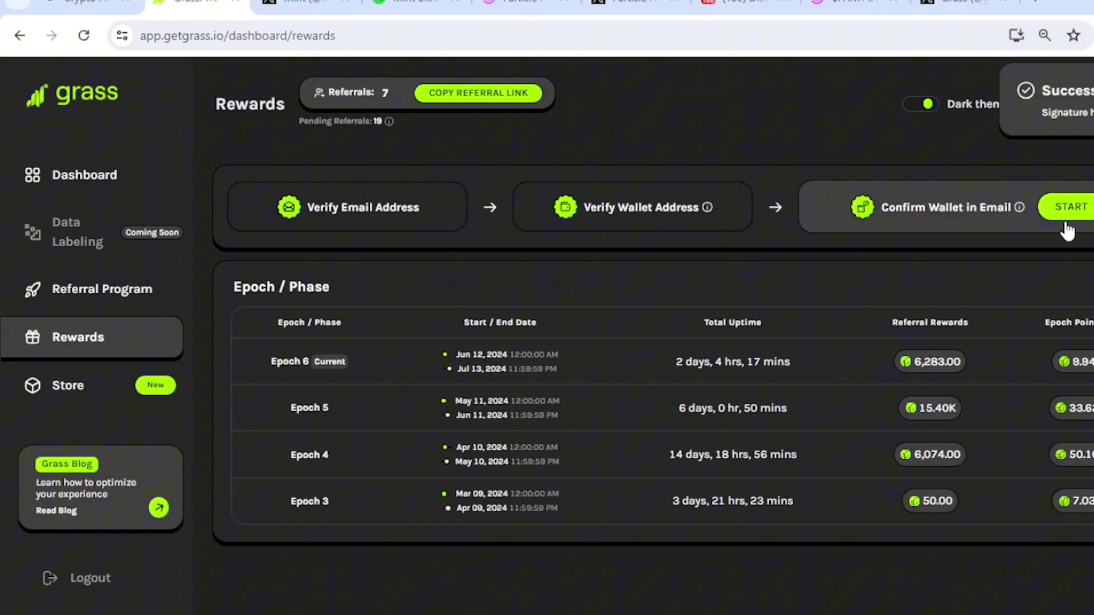
click(1063, 219)
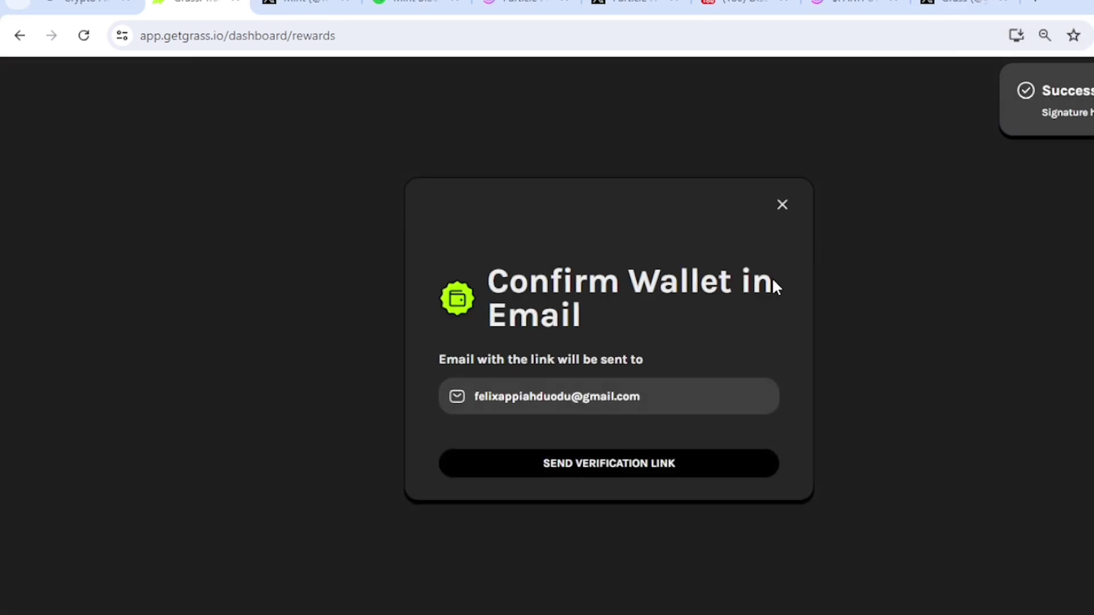
click(586, 472)
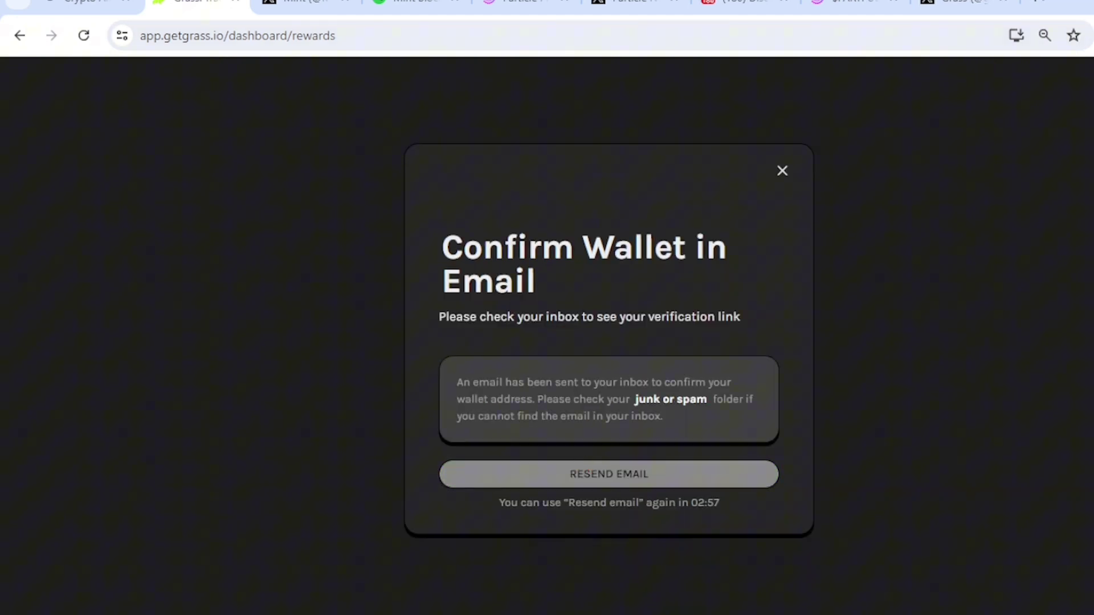
Step: Open Gmail in a new tab and follow the Grass wallet confirmation link
click(1034, 3)
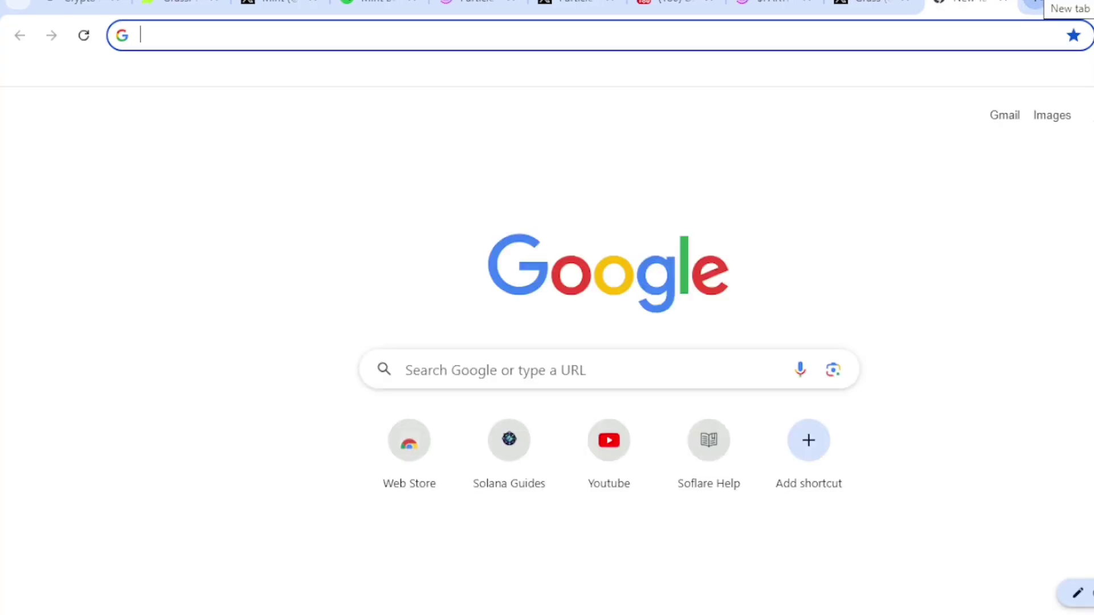
text(g)
click(747, 222)
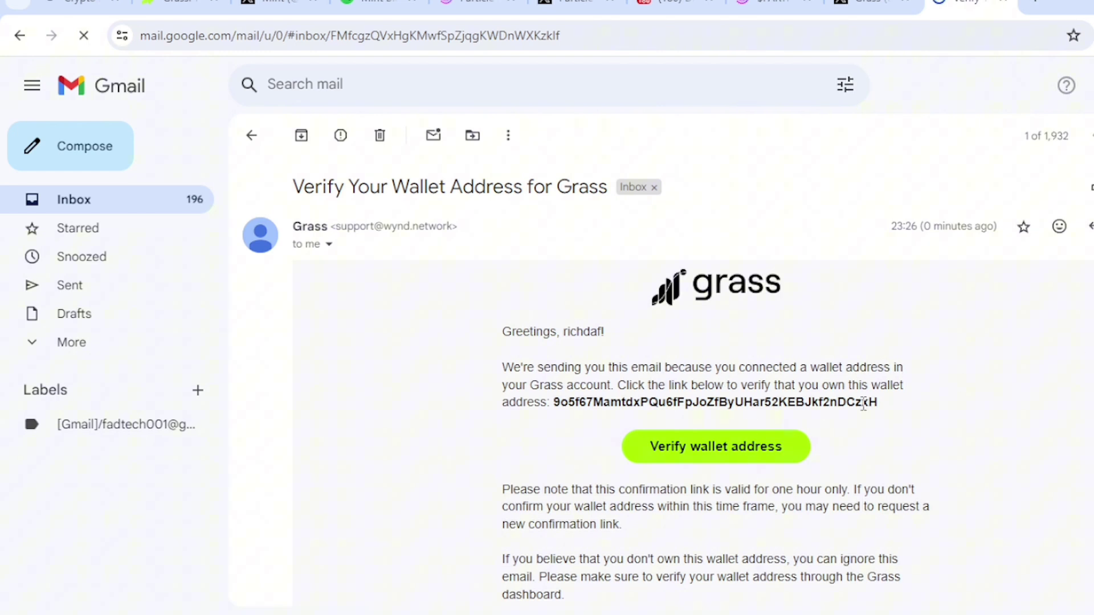
click(717, 449)
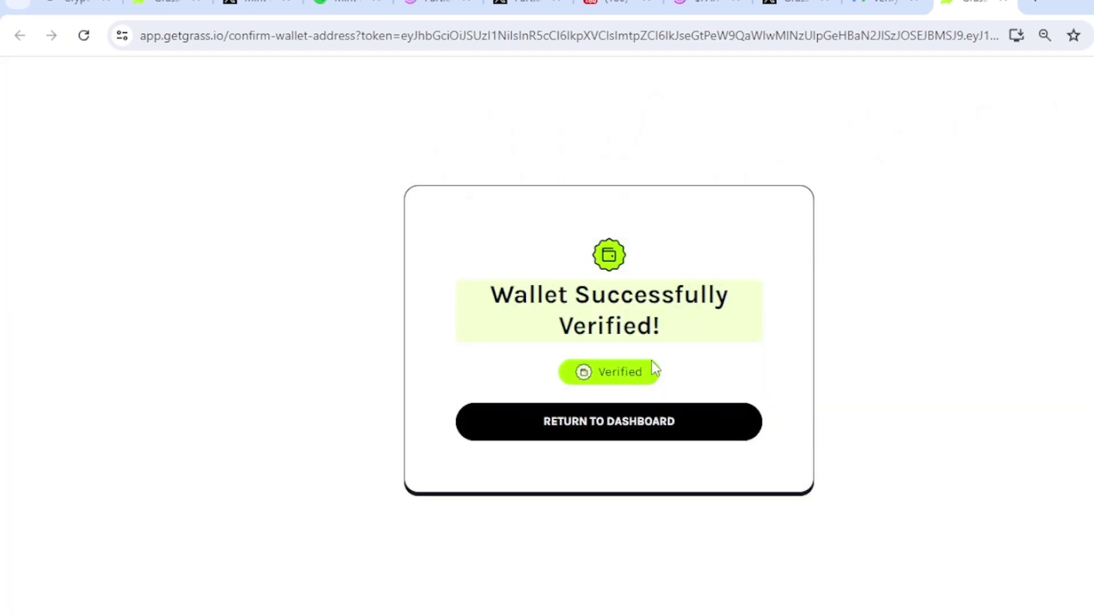
Step: Return to the Grass dashboard and go through Rewards to the Store page
click(649, 431)
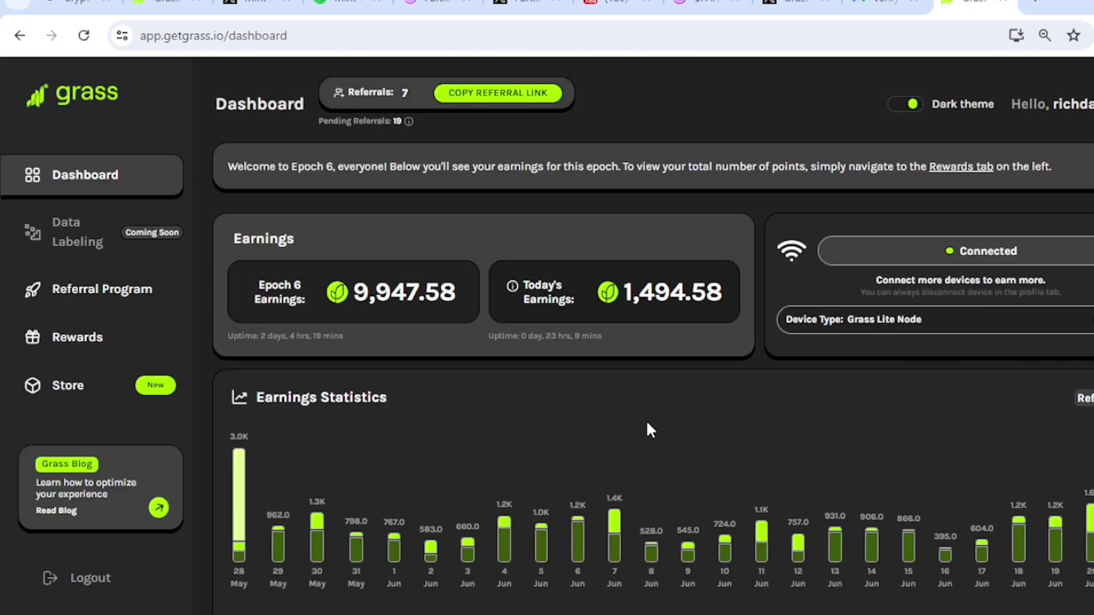
click(116, 347)
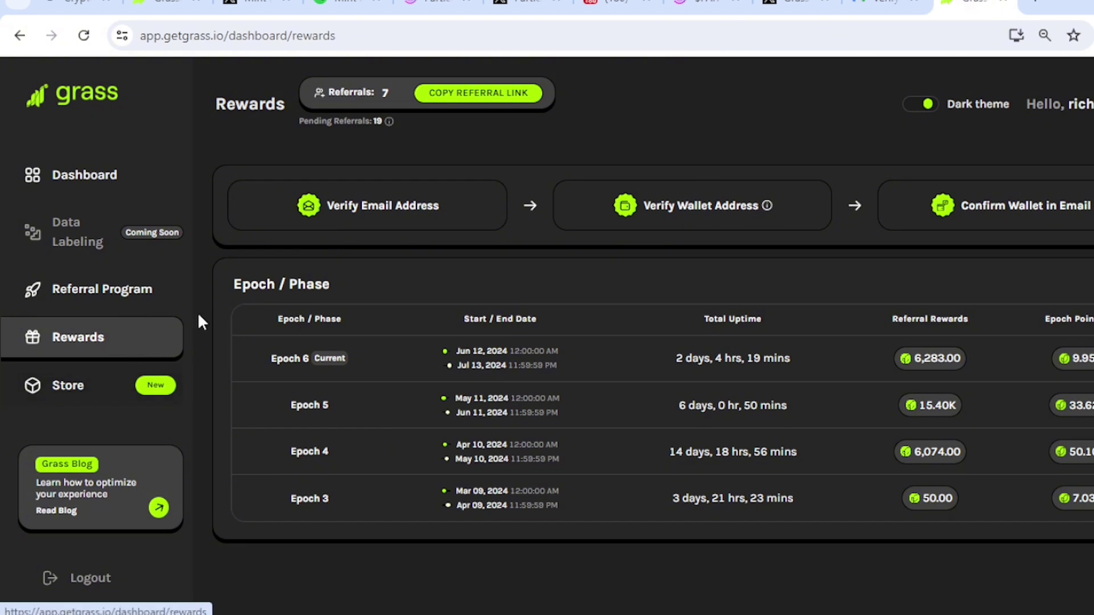
click(60, 393)
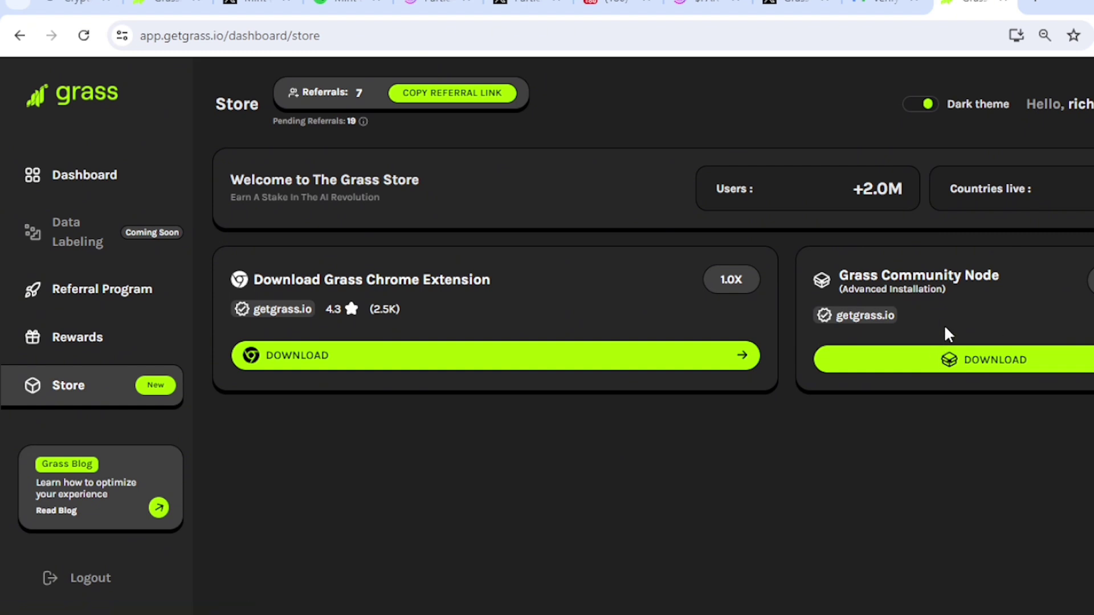
Step: Download grass-community-node-windows-4.20.2.zip for Windows and open the downloaded zip
click(996, 373)
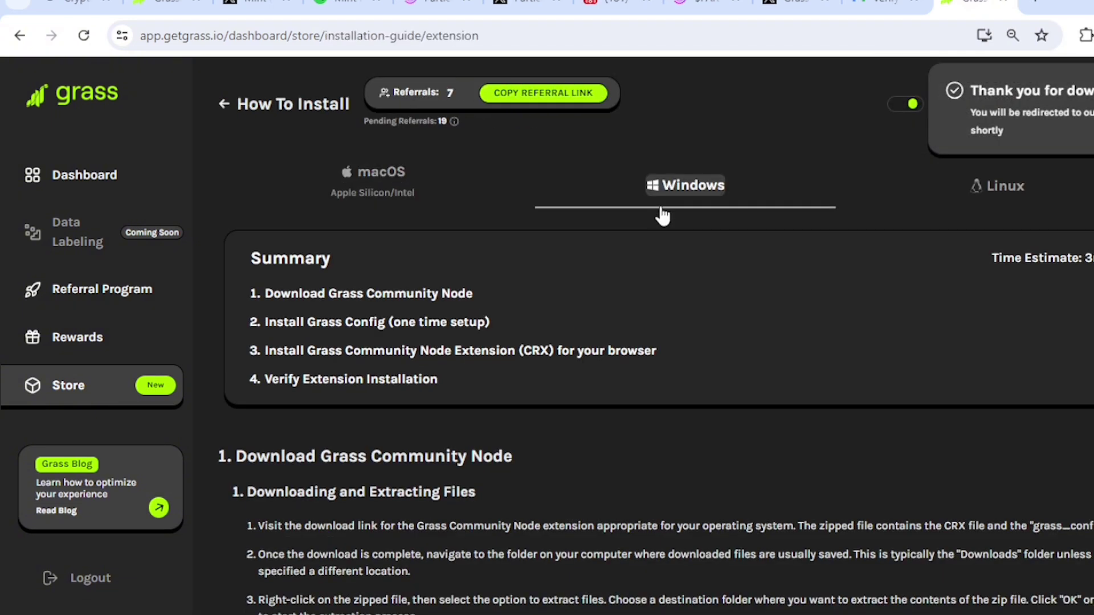
click(222, 106)
click(1078, 205)
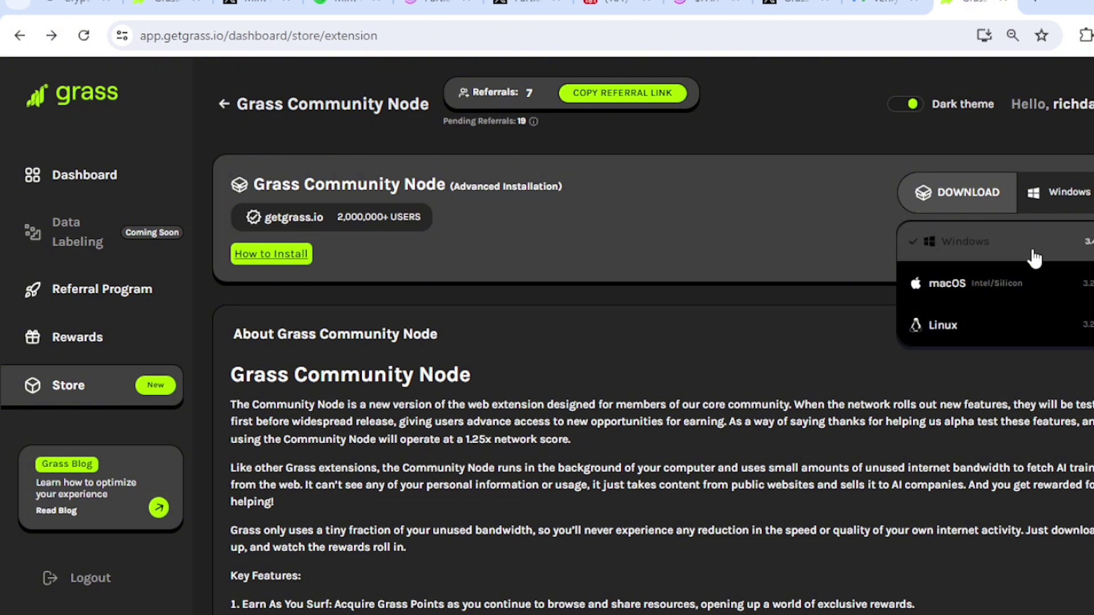
click(831, 222)
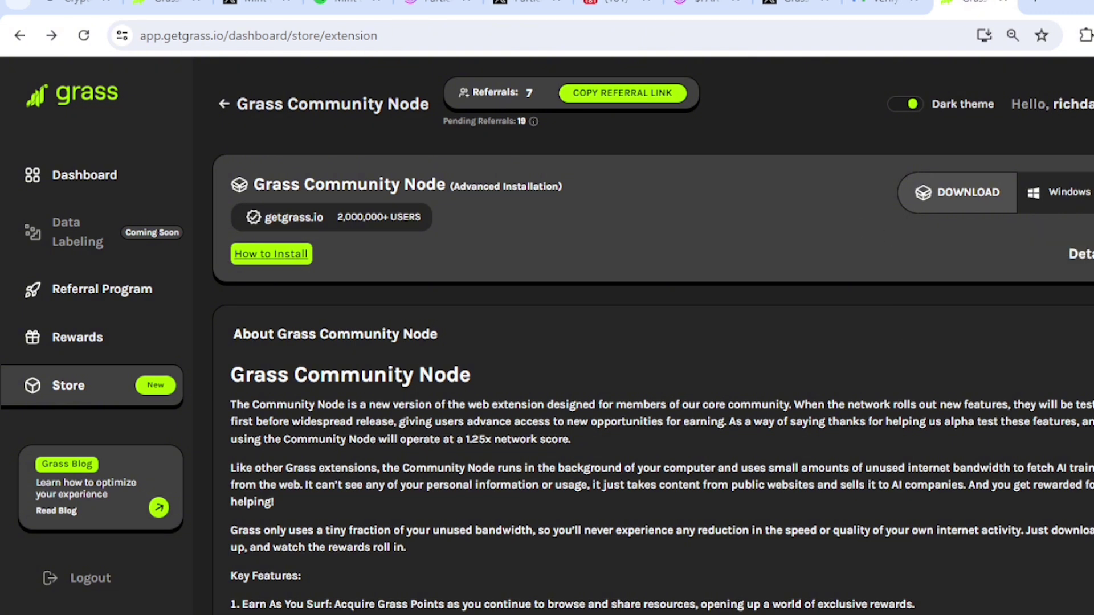
click(963, 193)
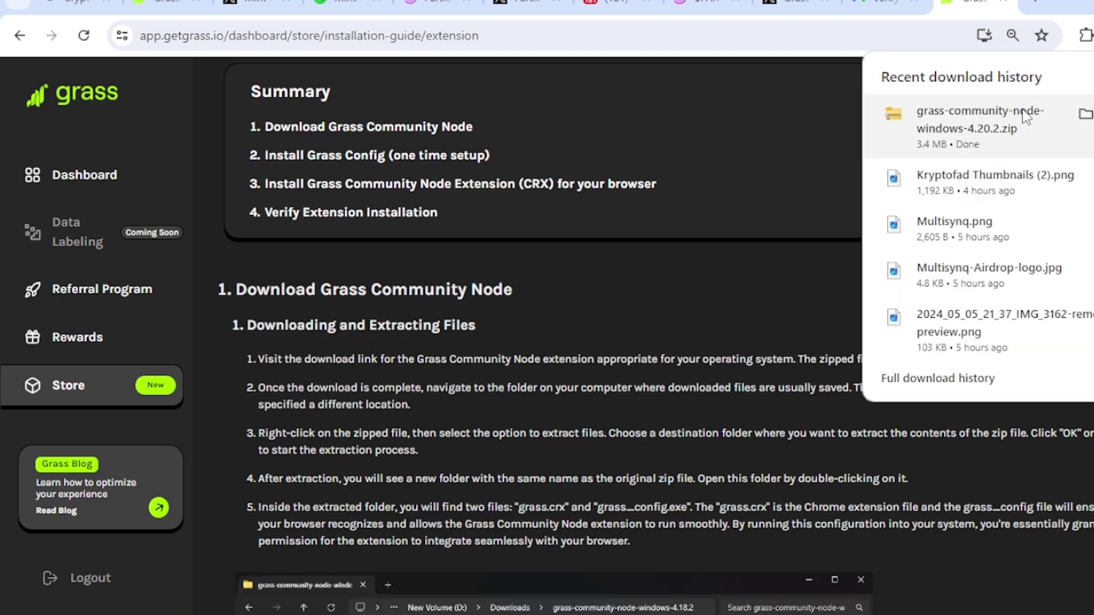
click(1026, 114)
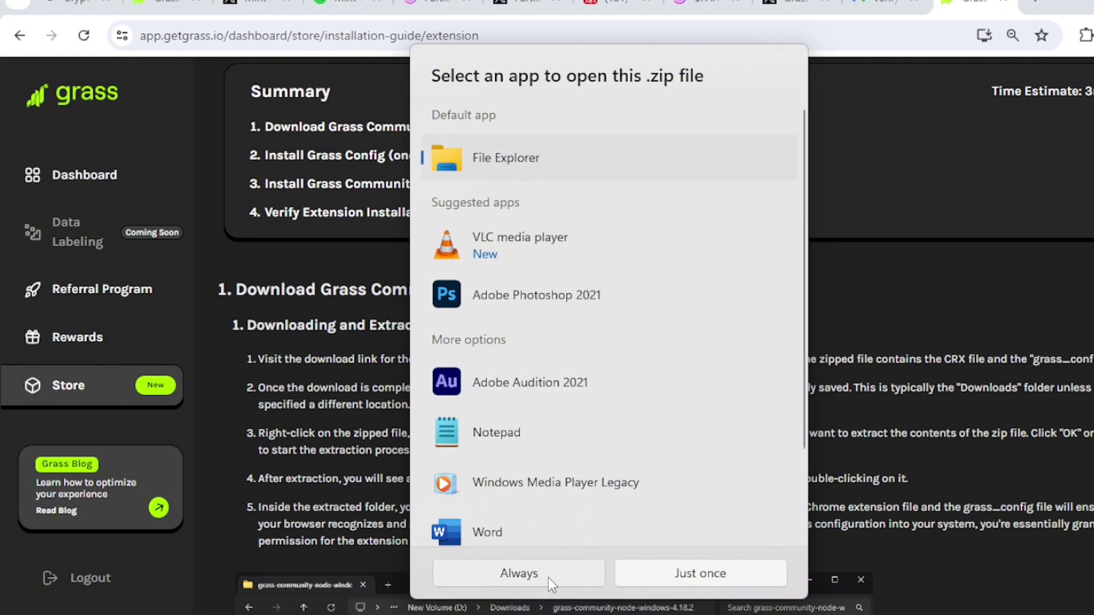
Step: Open the zip in File Explorer and extract all its files into the Downloads folder
click(645, 570)
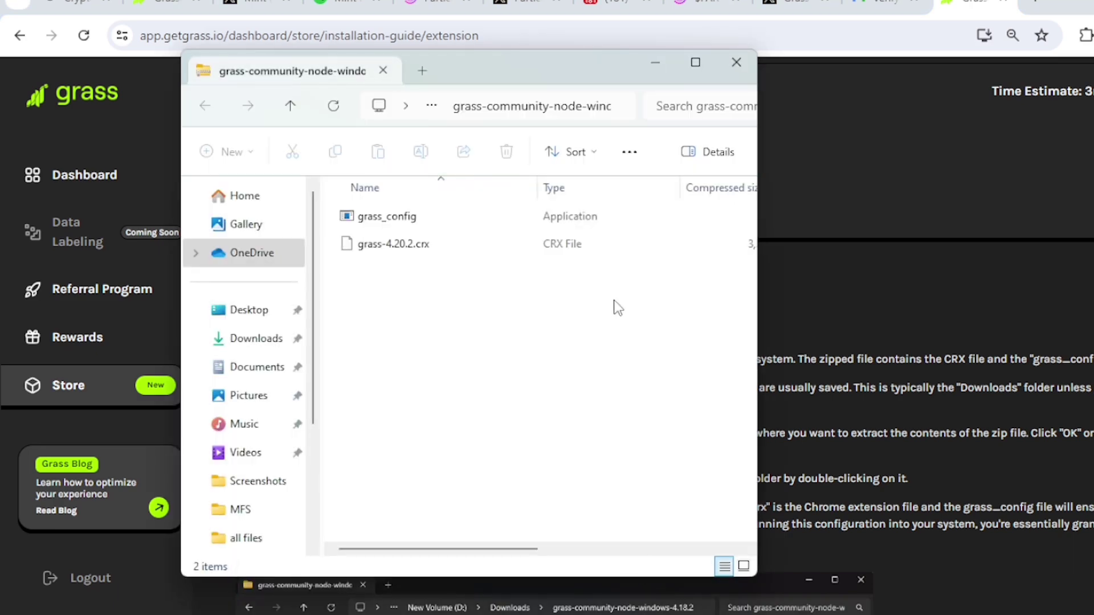
click(565, 73)
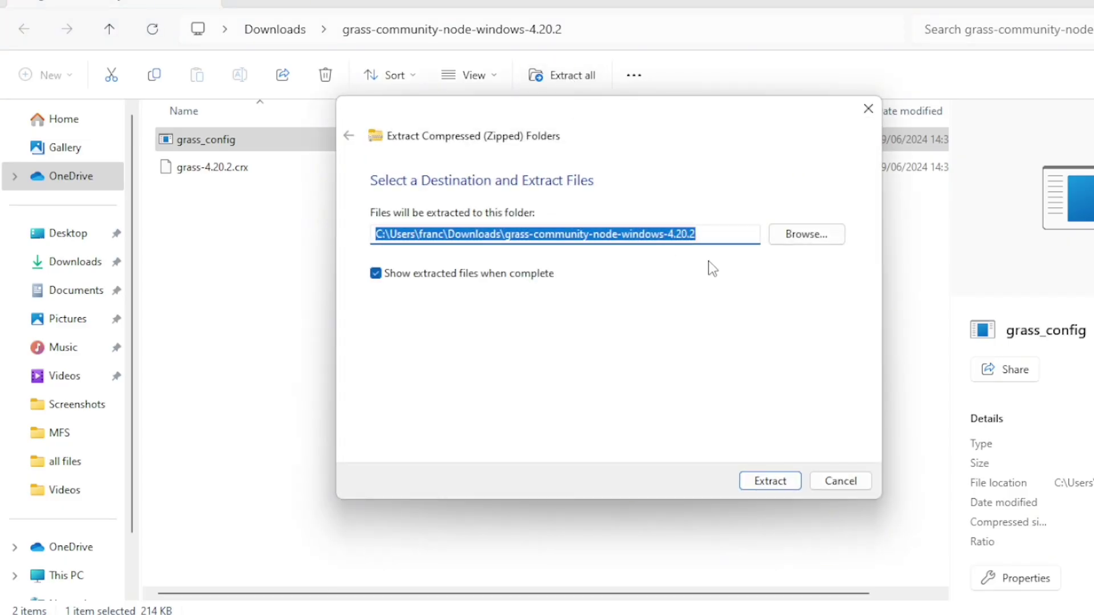
click(794, 235)
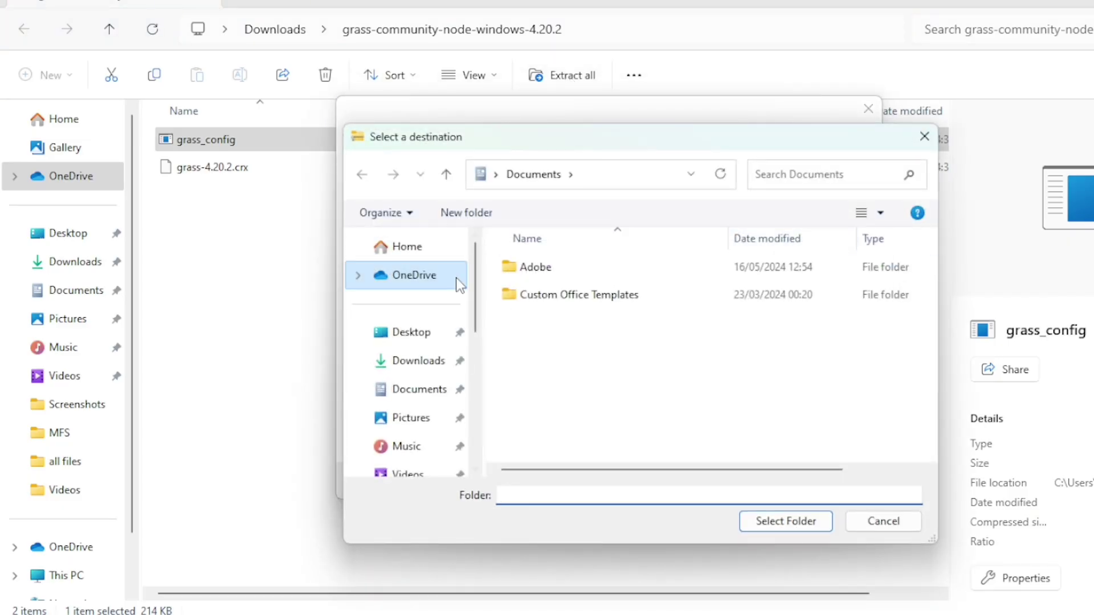
click(385, 364)
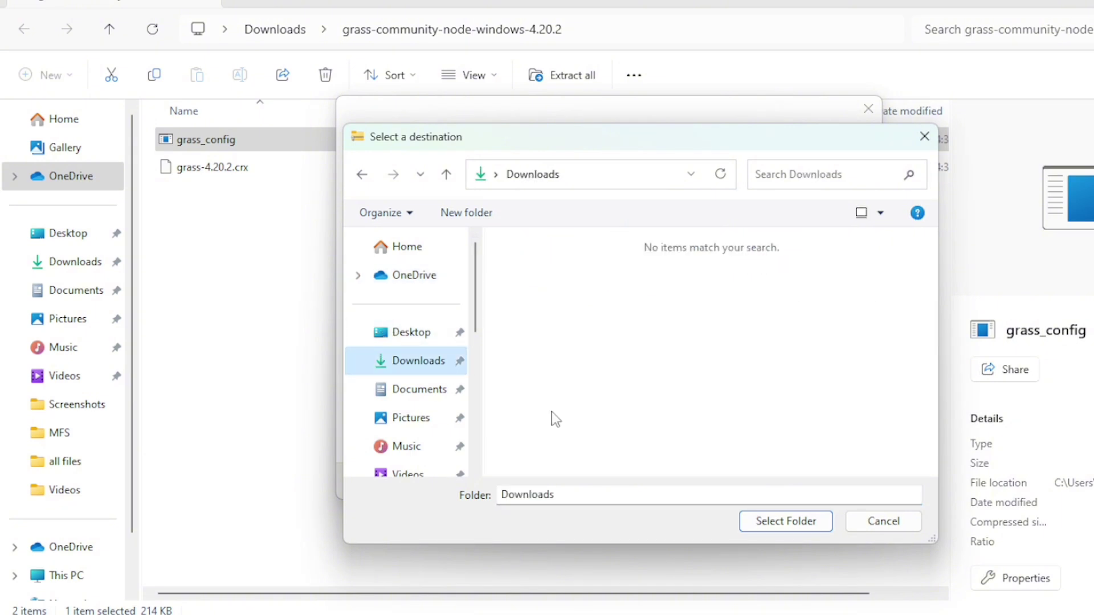
click(778, 520)
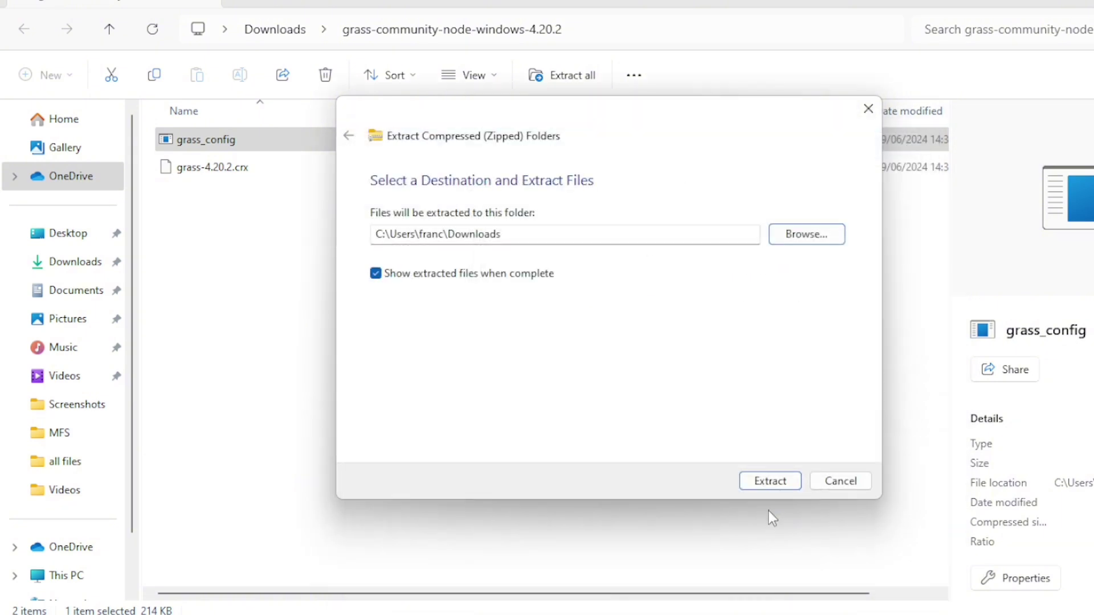
click(760, 480)
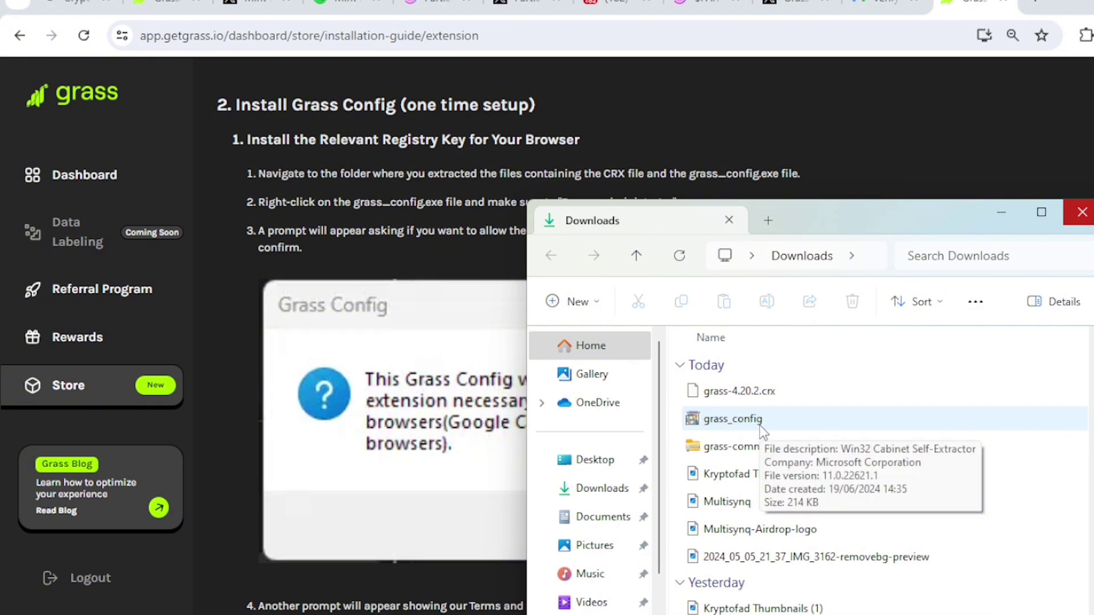
Step: Run grass_config as administrator, accept its permission and license prompts, and close the command window
click(760, 426)
right_click(760, 425)
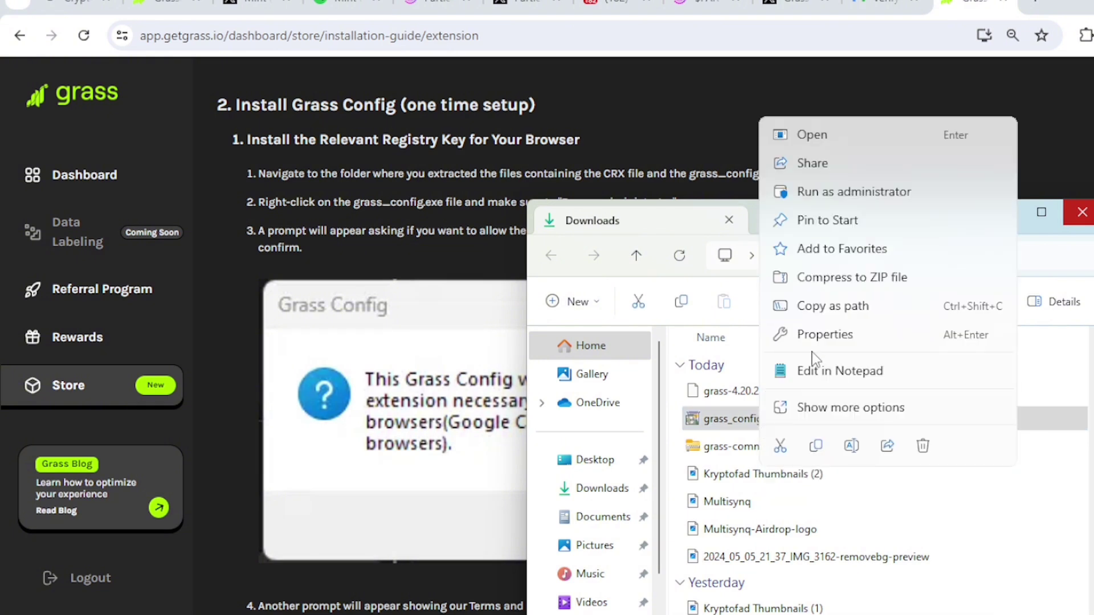
click(817, 198)
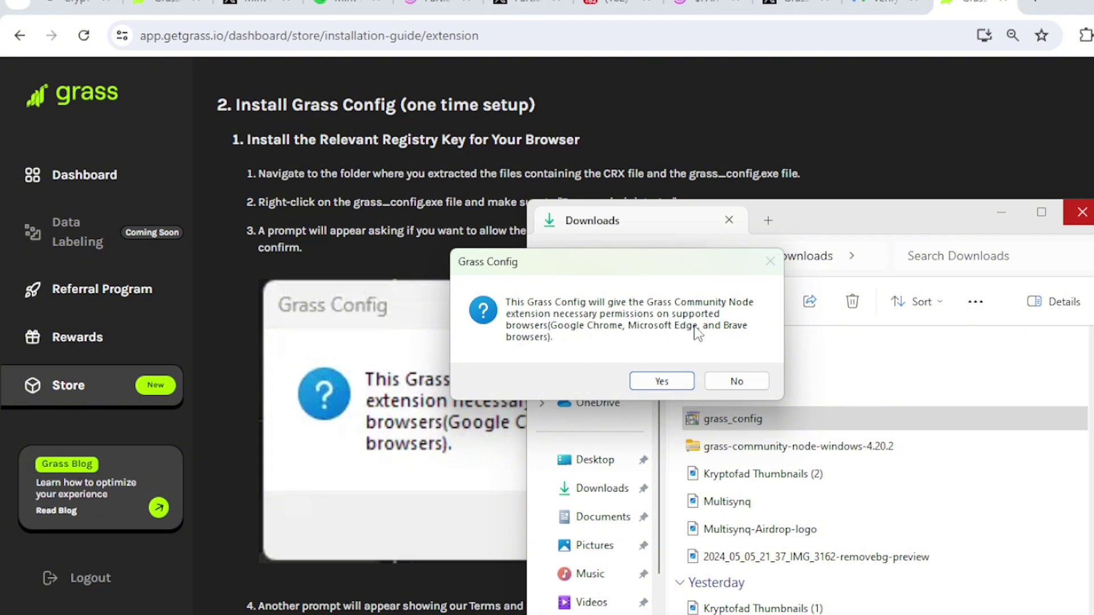
click(650, 382)
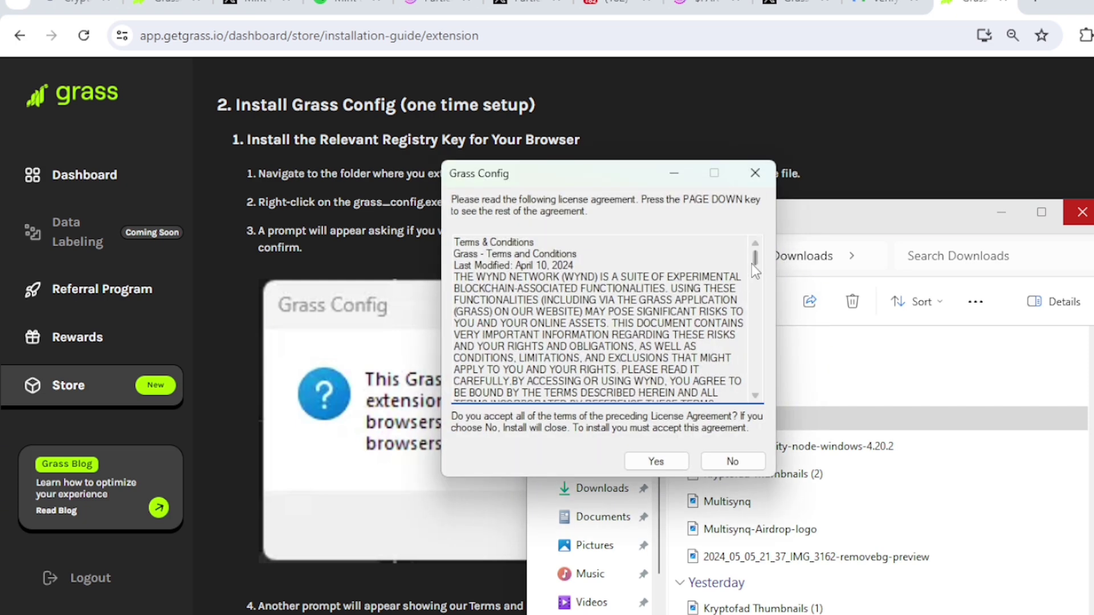
drag(753, 259, 740, 408)
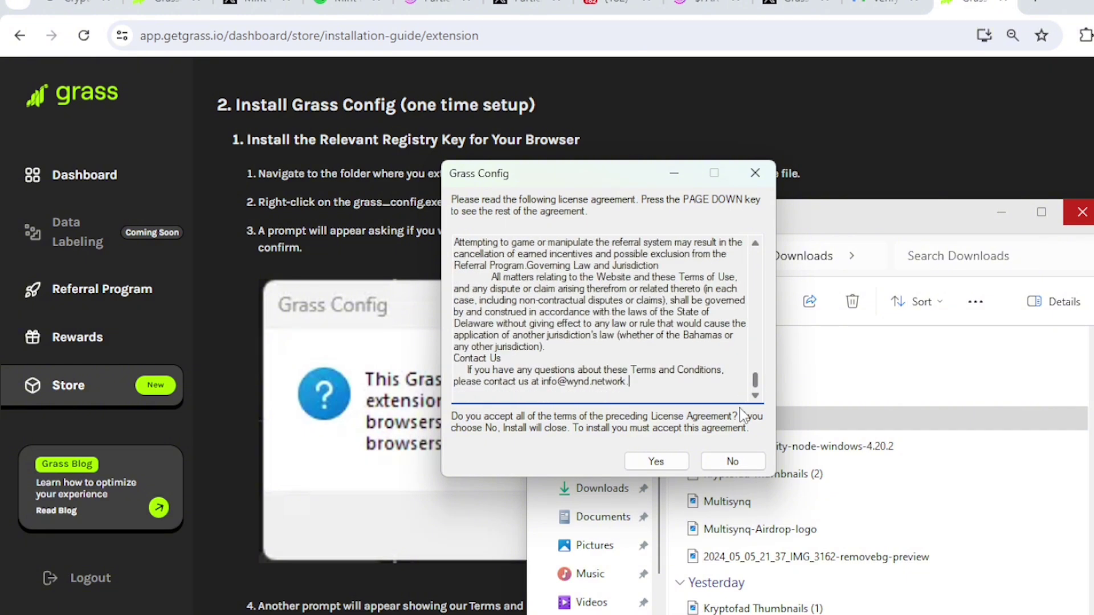
click(656, 462)
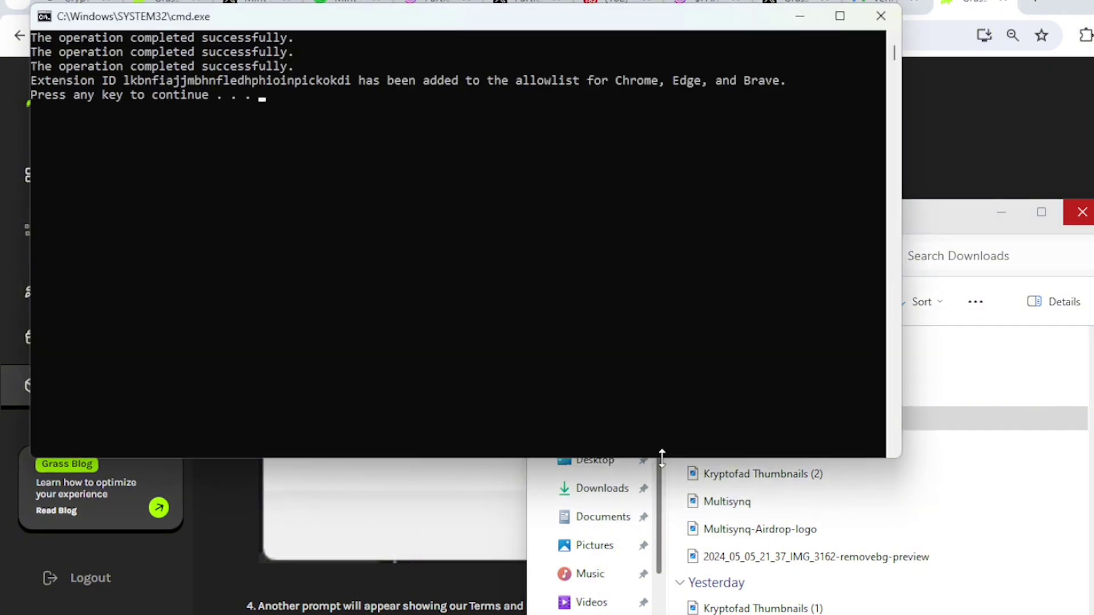
click(1001, 213)
click(1000, 212)
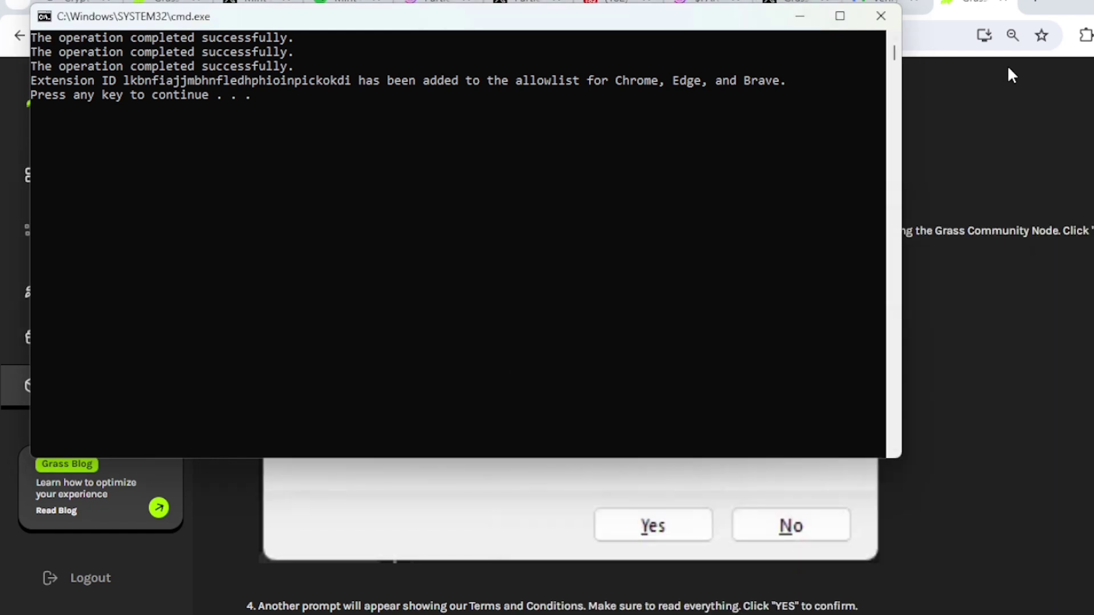
key(Return)
scroll(547, 342, down, 12)
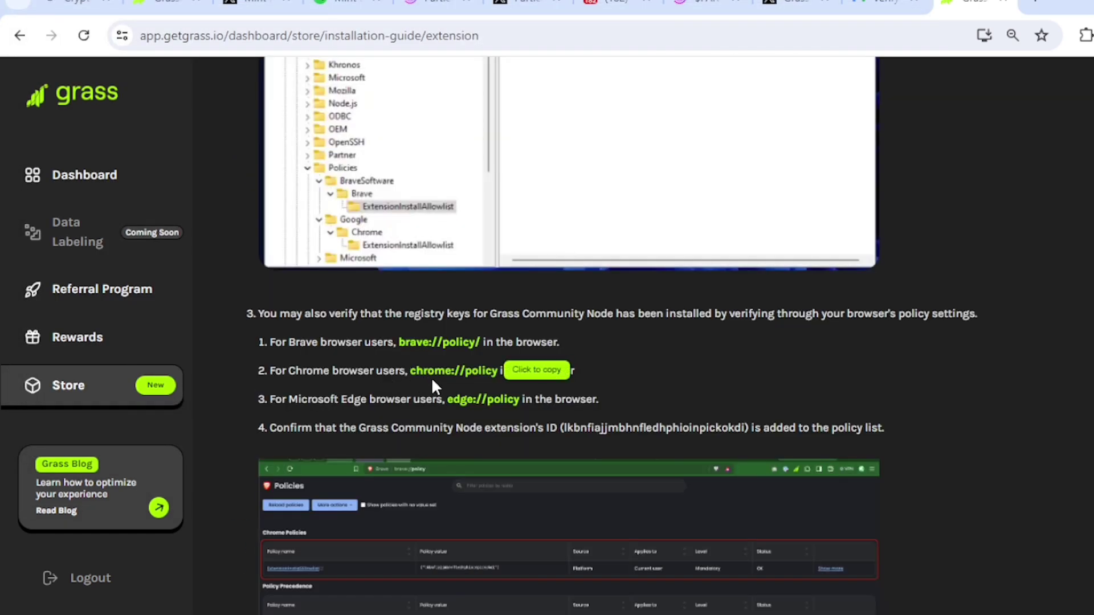
Step: Copy chrome://policy from the installation guide and load it in a new browser tab
click(432, 376)
click(432, 377)
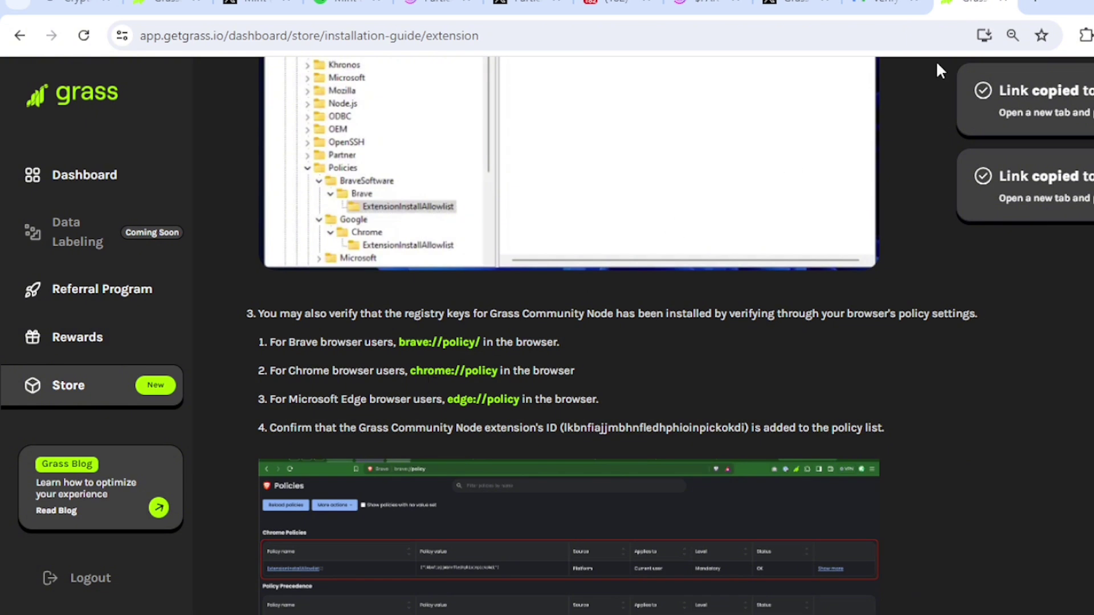
click(1027, 5)
click(857, 28)
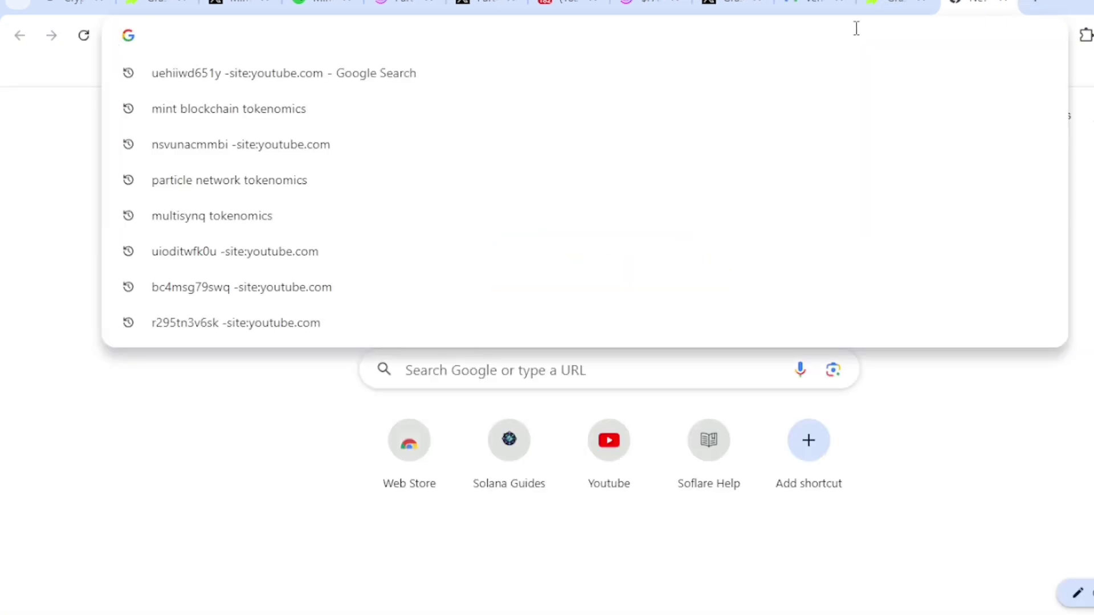
key(ctrl+v)
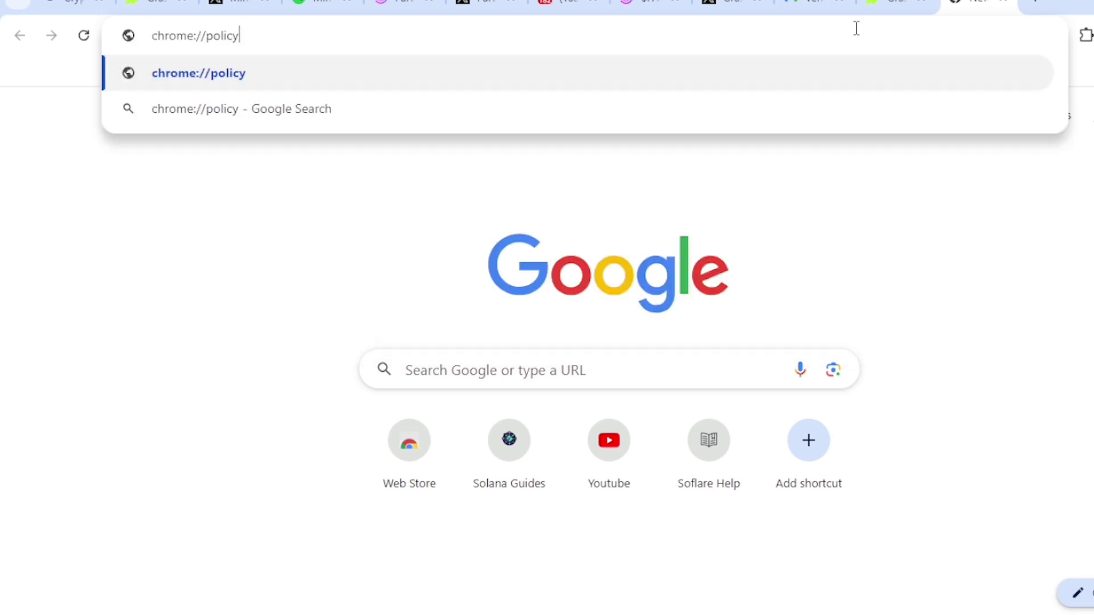
key(Return)
click(874, 9)
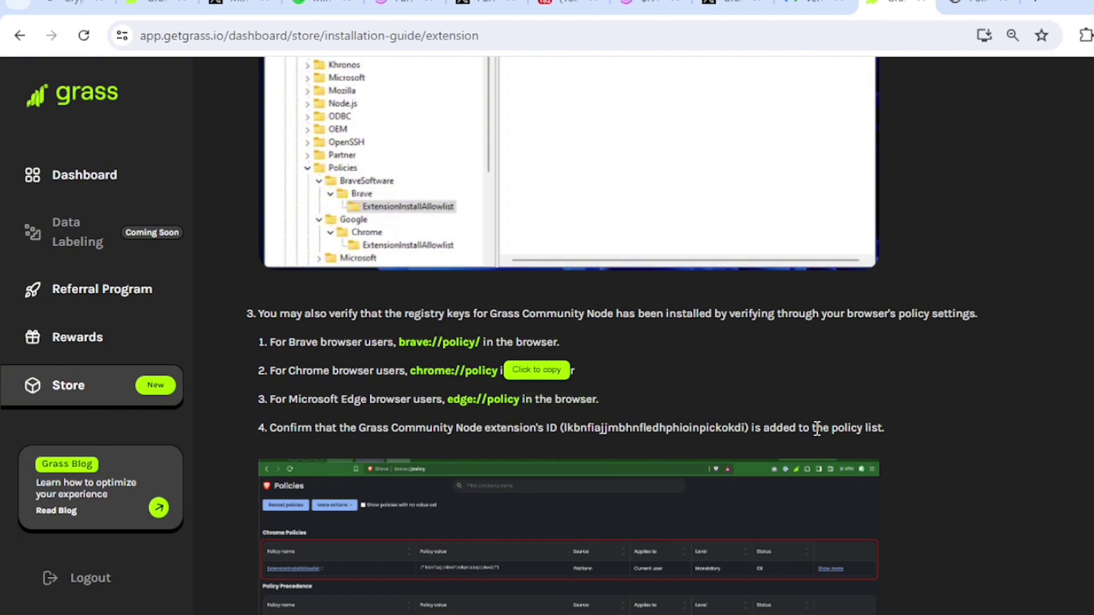
Step: Compare the ExtensionInstallForcelist entry on chrome://policy against the Grass installation guide
click(979, 4)
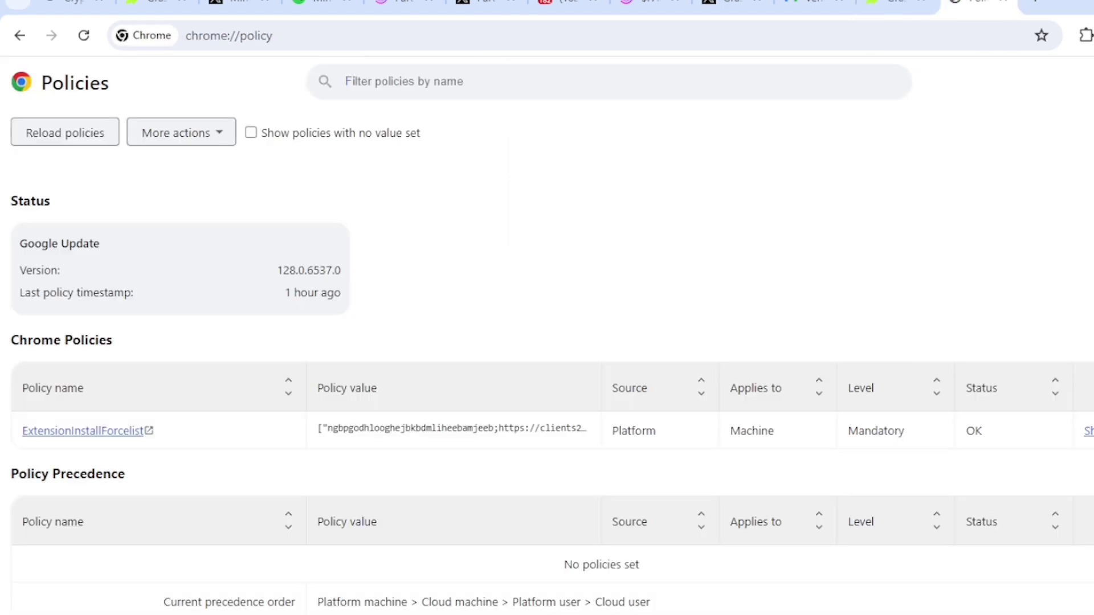
key(ctrl+shift+Tab)
key(ctrl+Tab)
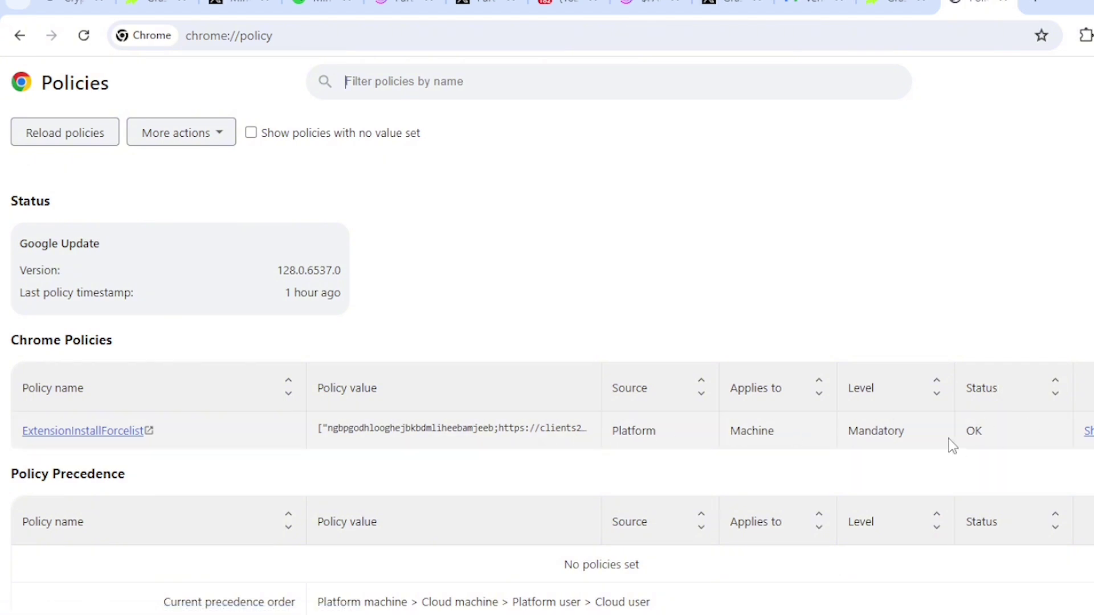
scroll(547, 342, down, 2)
scroll(548, 342, up, 2)
click(906, 6)
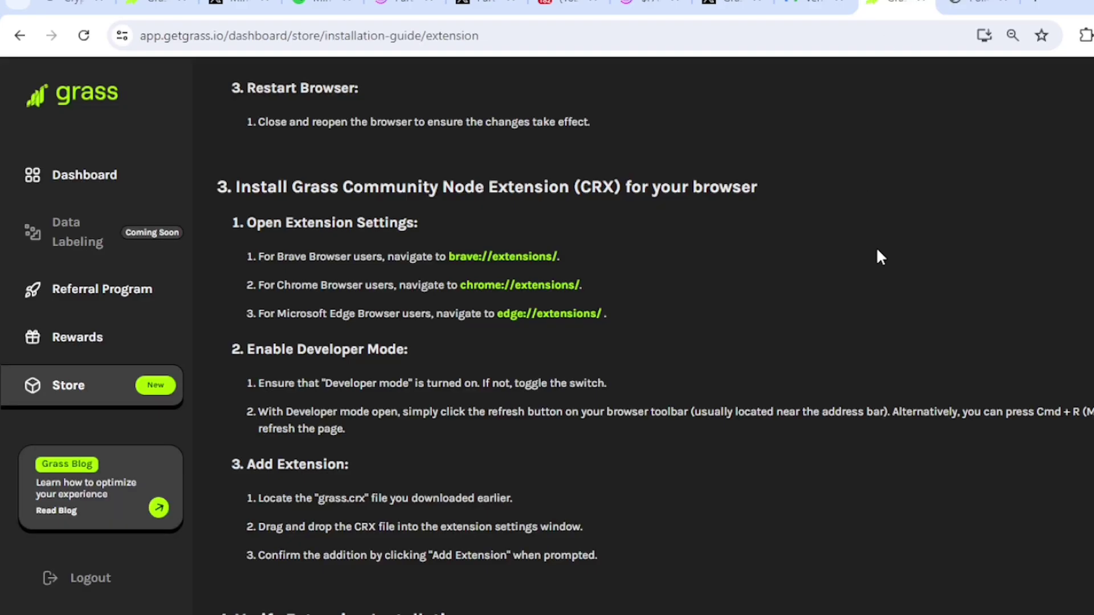
scroll(655, 336, up, 10)
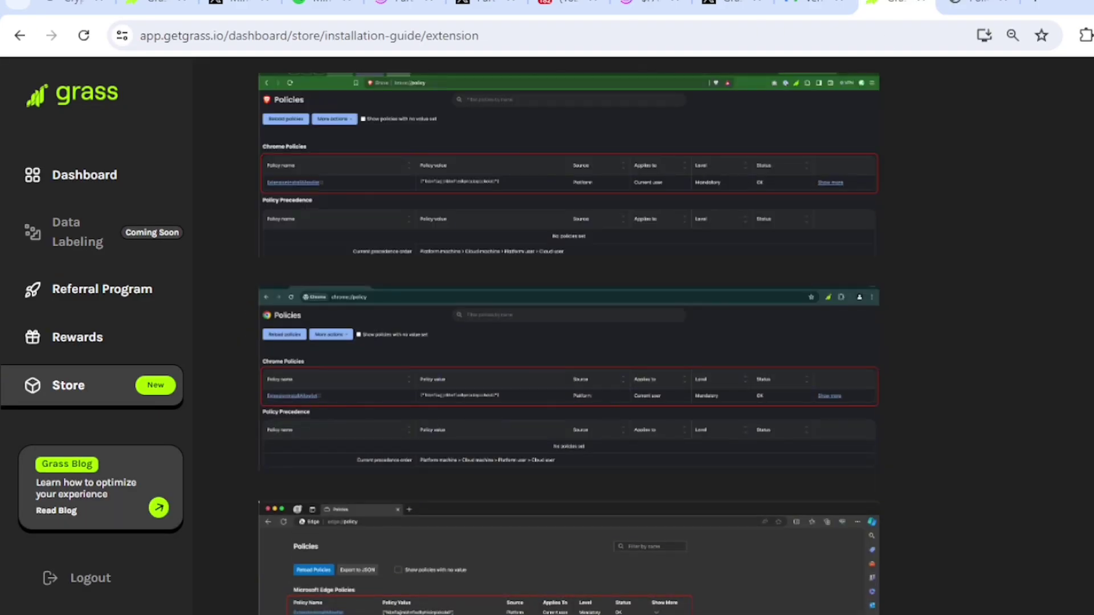
key(ctrl+Tab)
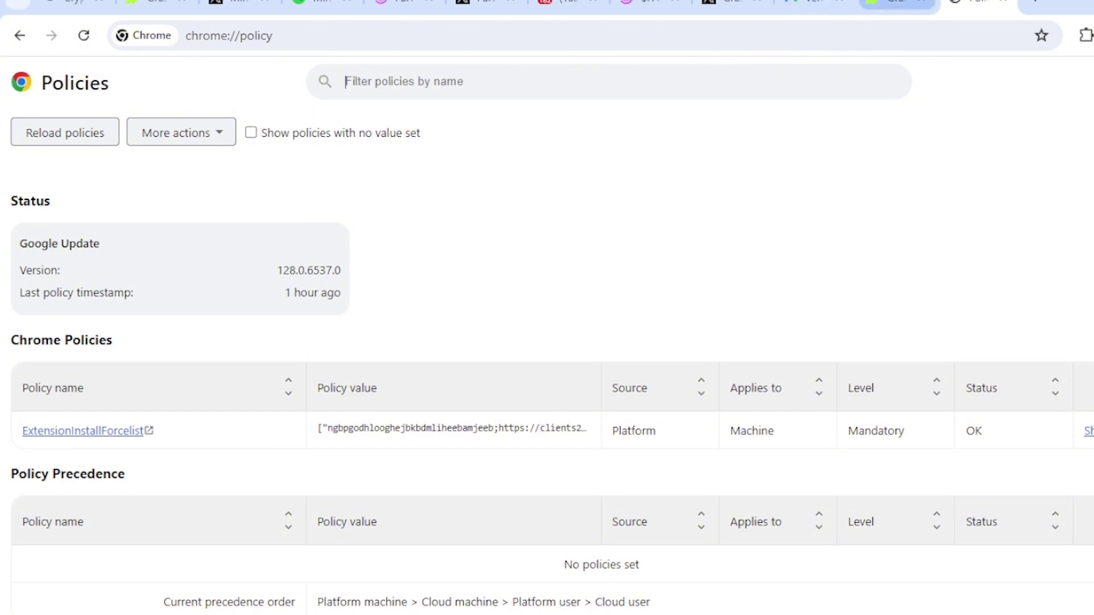
click(896, 5)
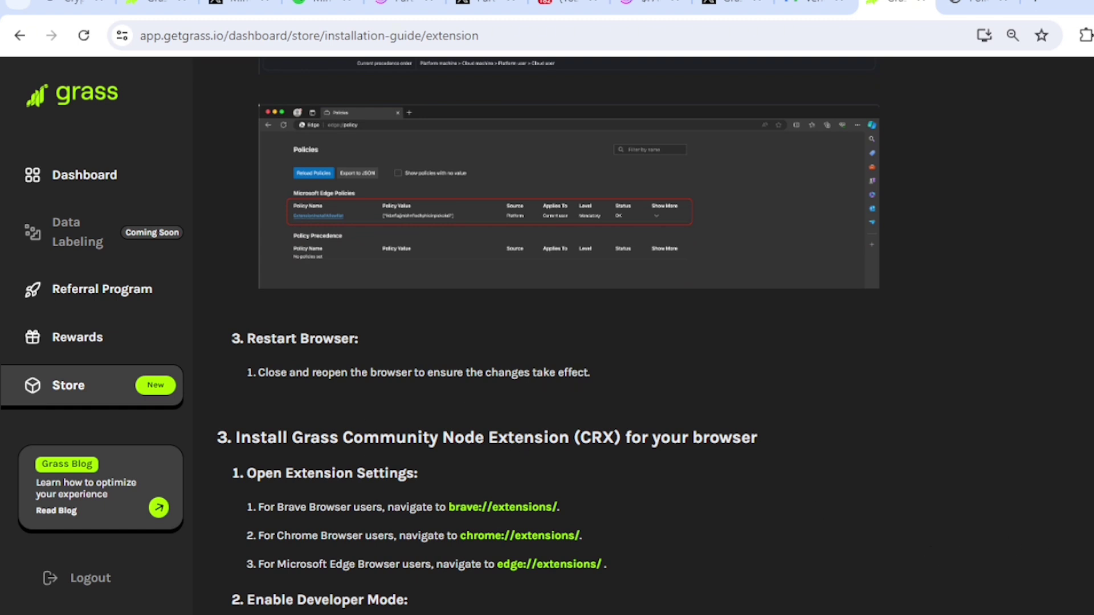
scroll(547, 342, down, 2)
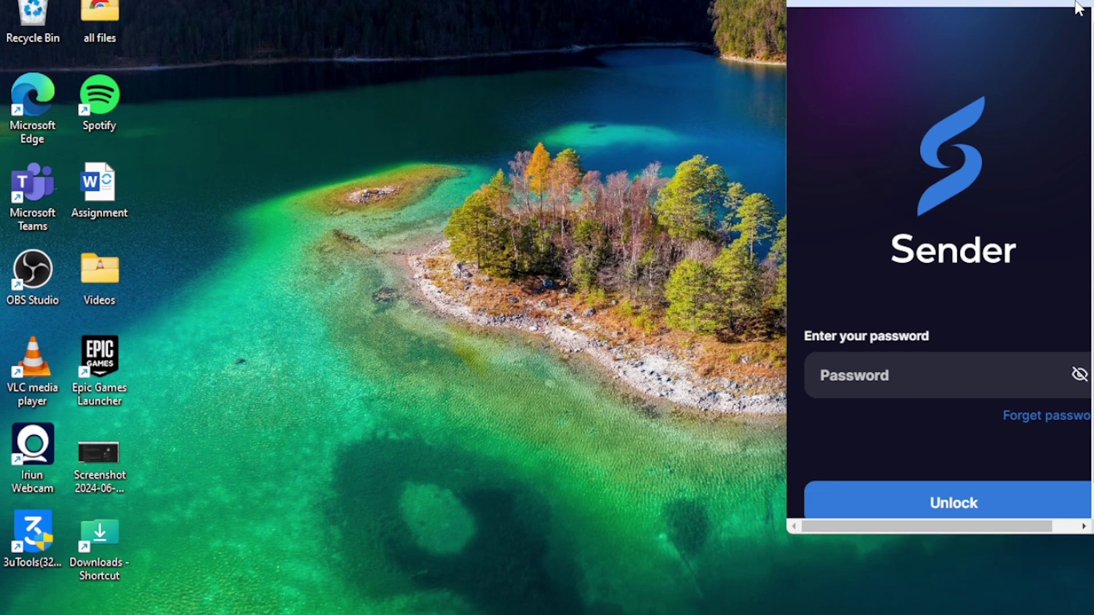
Step: Close the Sender window and open the Grass dashboard from the Grass Extension popup
click(1076, 4)
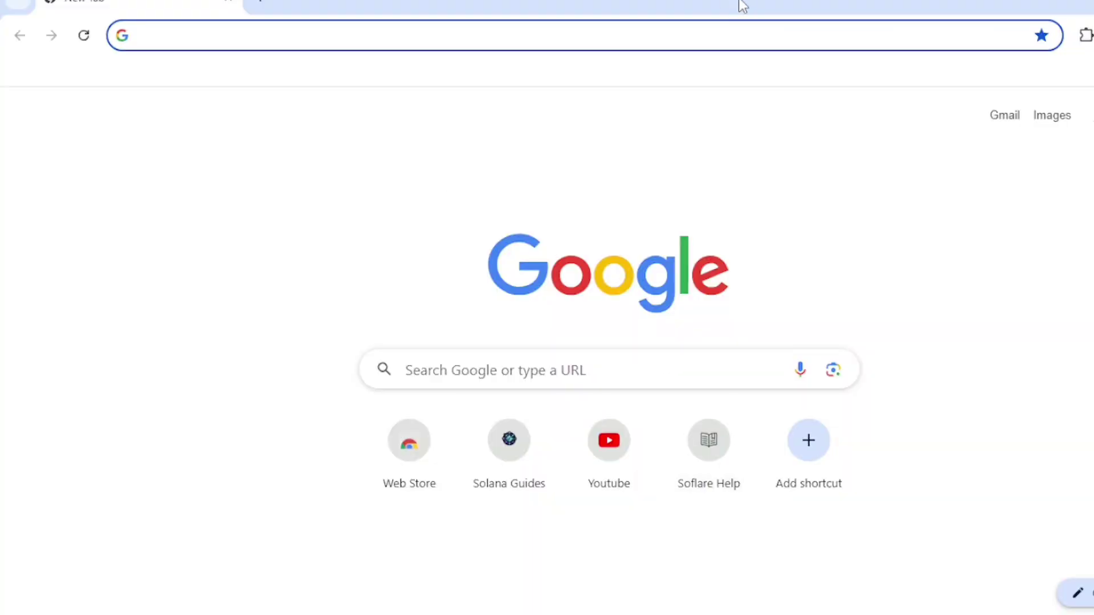
click(1084, 35)
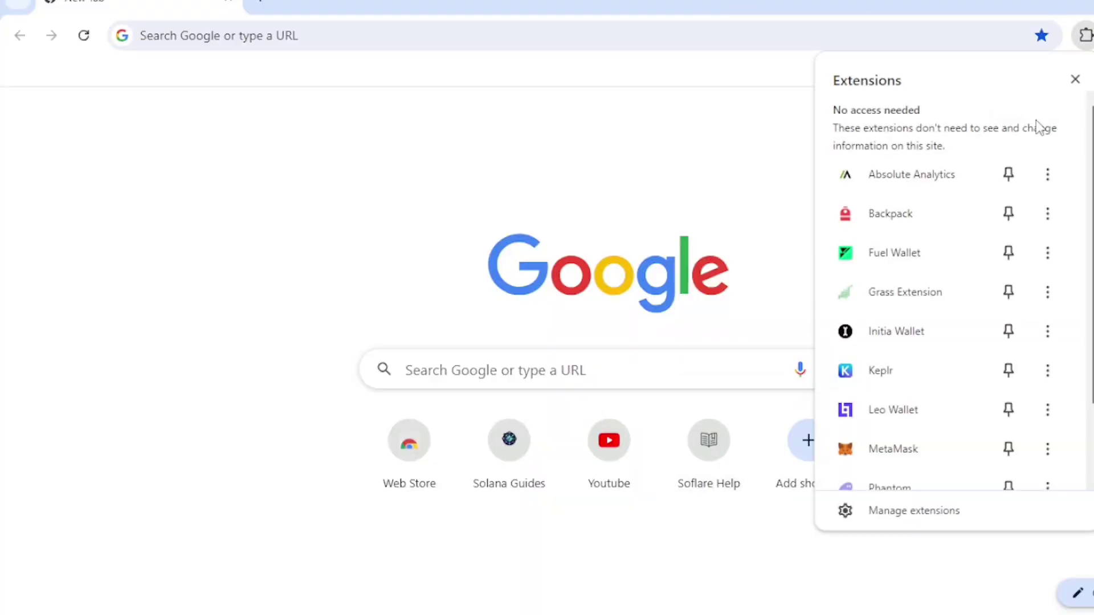
click(935, 308)
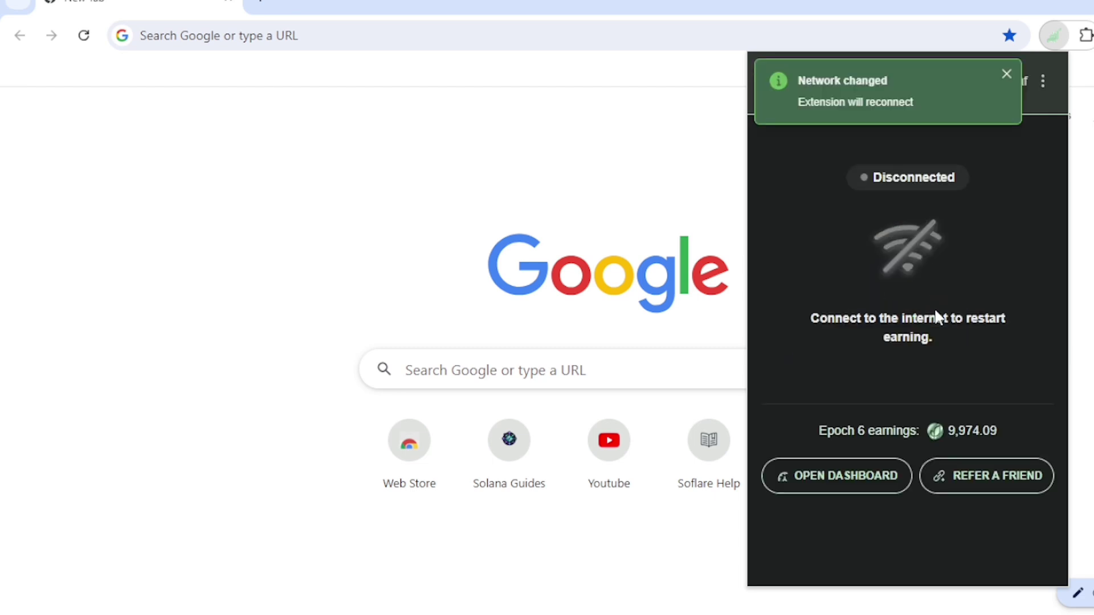
click(870, 482)
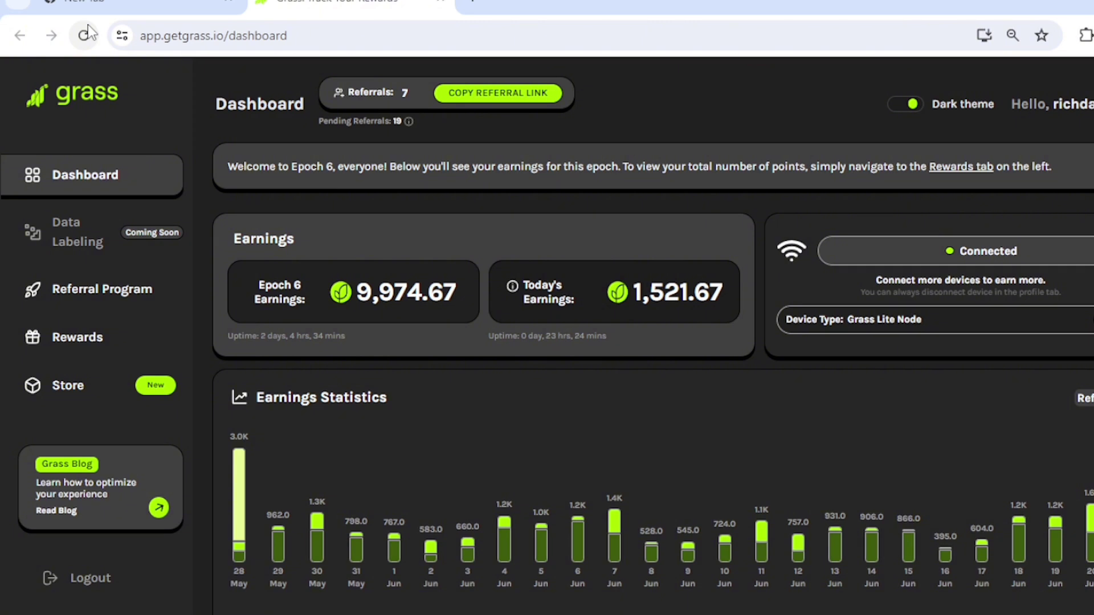
Step: Open the Grass Community Node's How to Install guide from the Store and find the CRX section
click(85, 406)
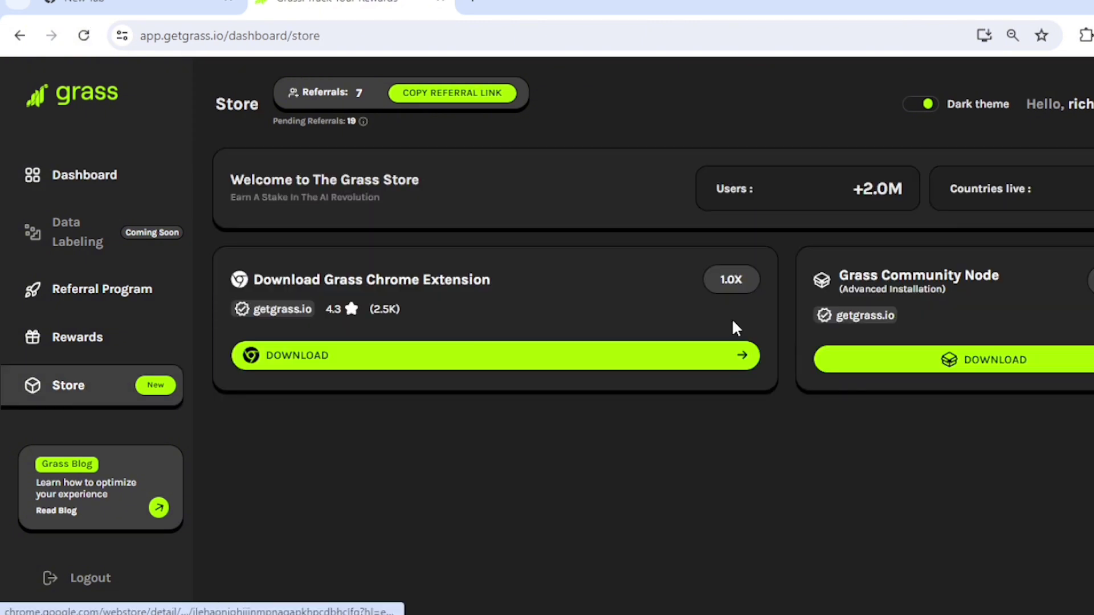
click(1057, 365)
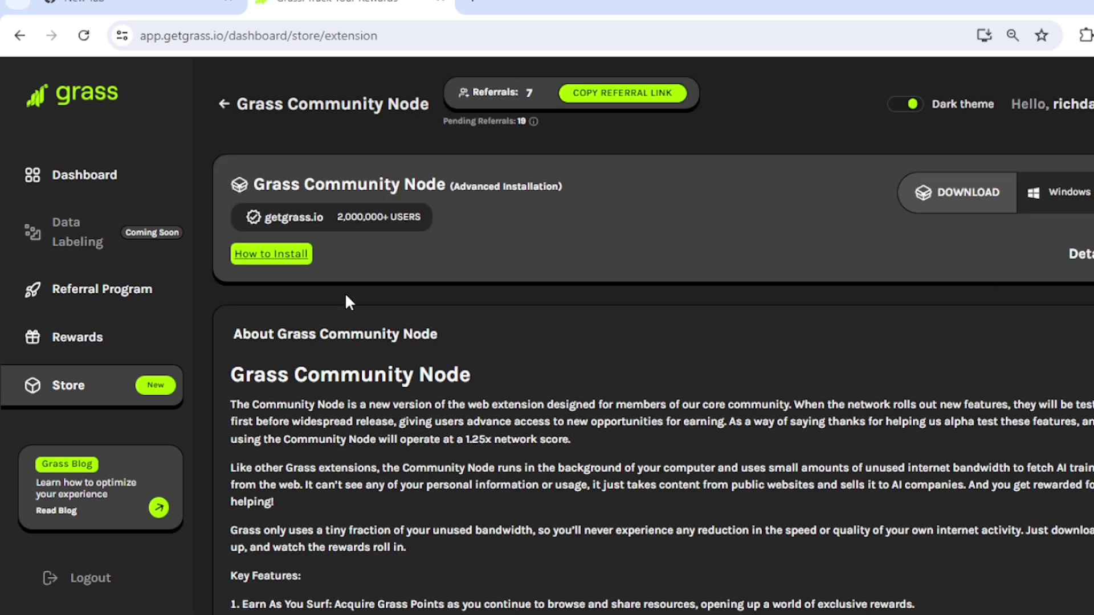
click(275, 255)
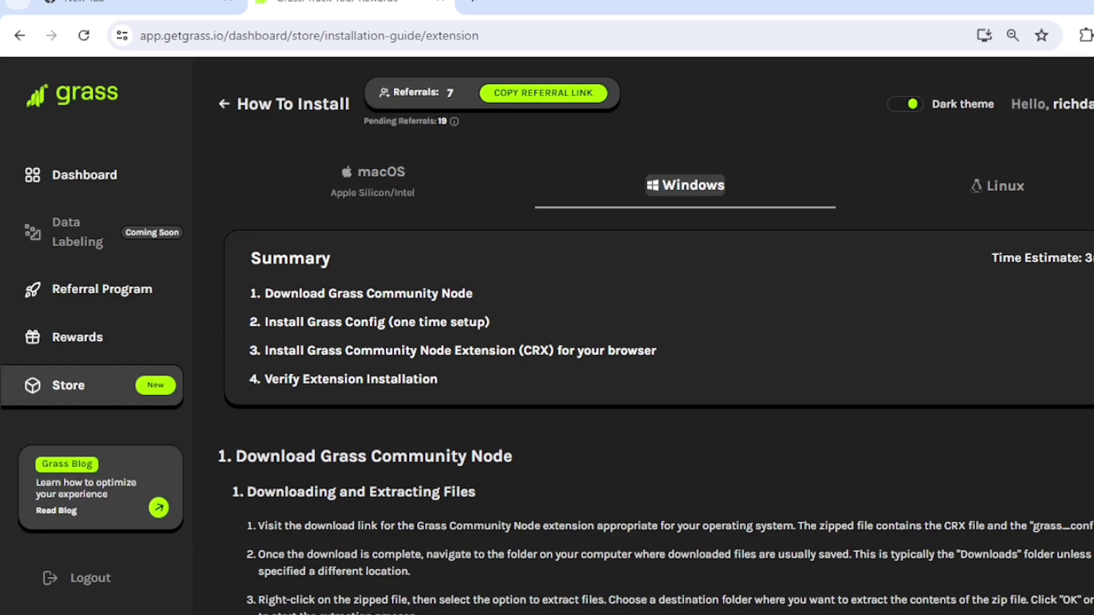
scroll(564, 336, down, 20)
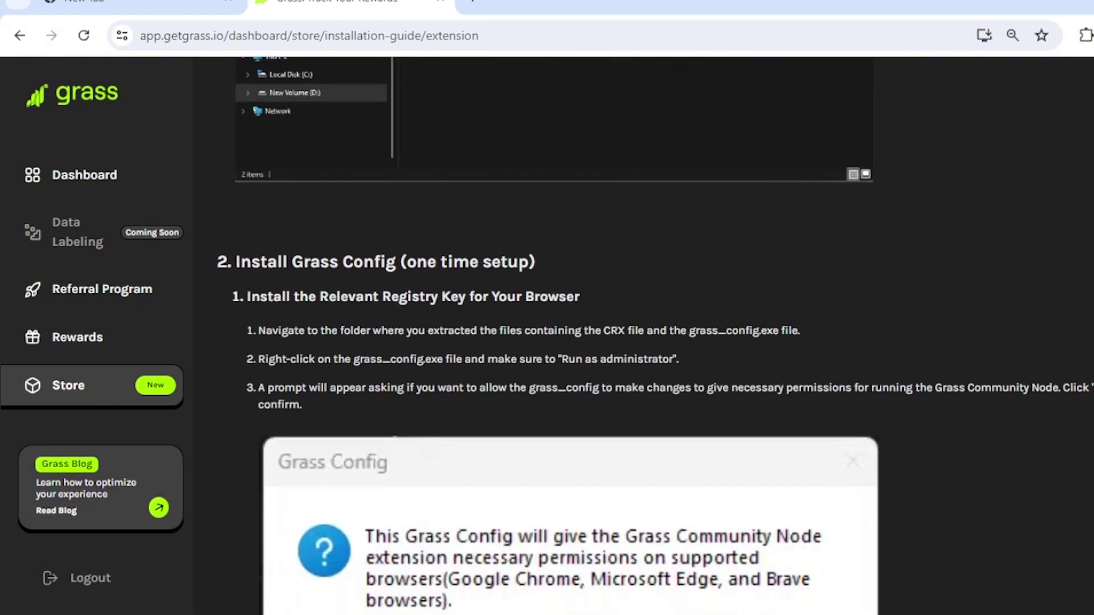
scroll(564, 336, down, 20)
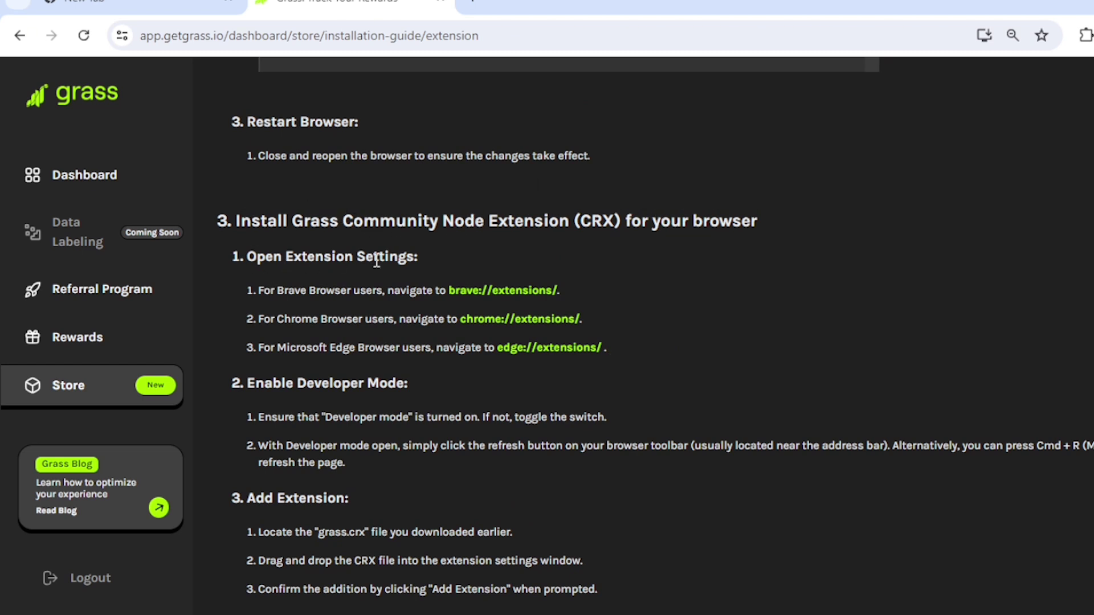
Step: Copy the chrome://extensions/ link and open a new, maximized browser tab
click(481, 324)
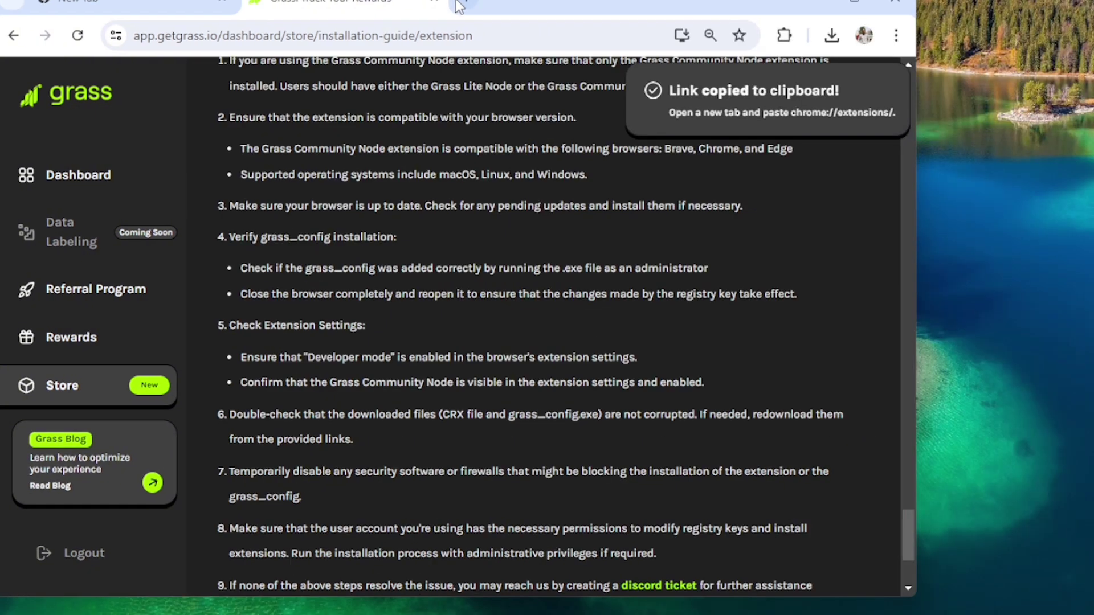
click(473, 2)
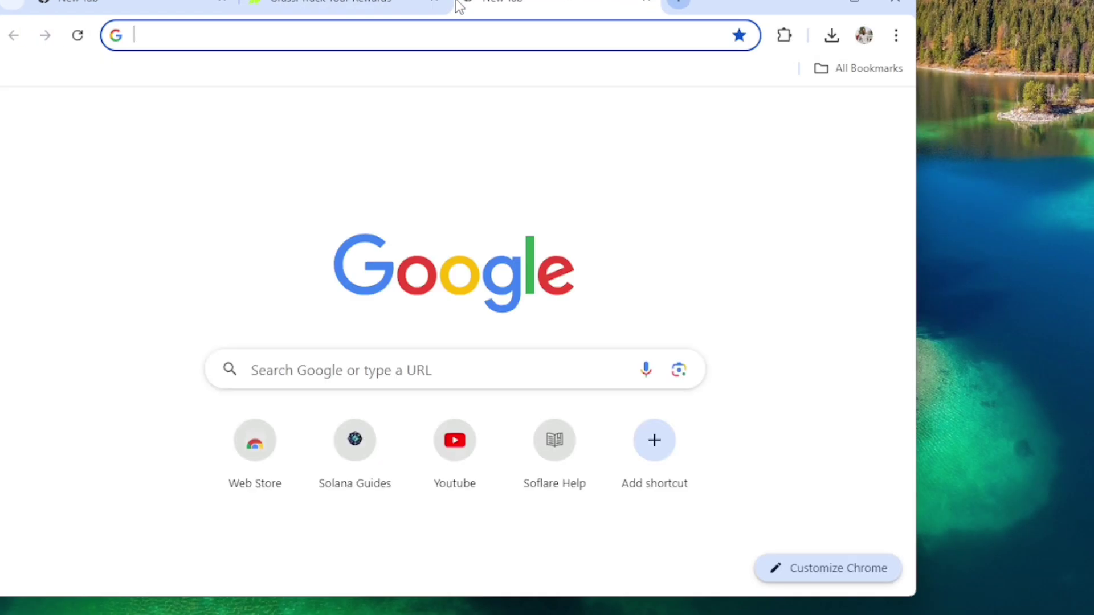
click(853, 2)
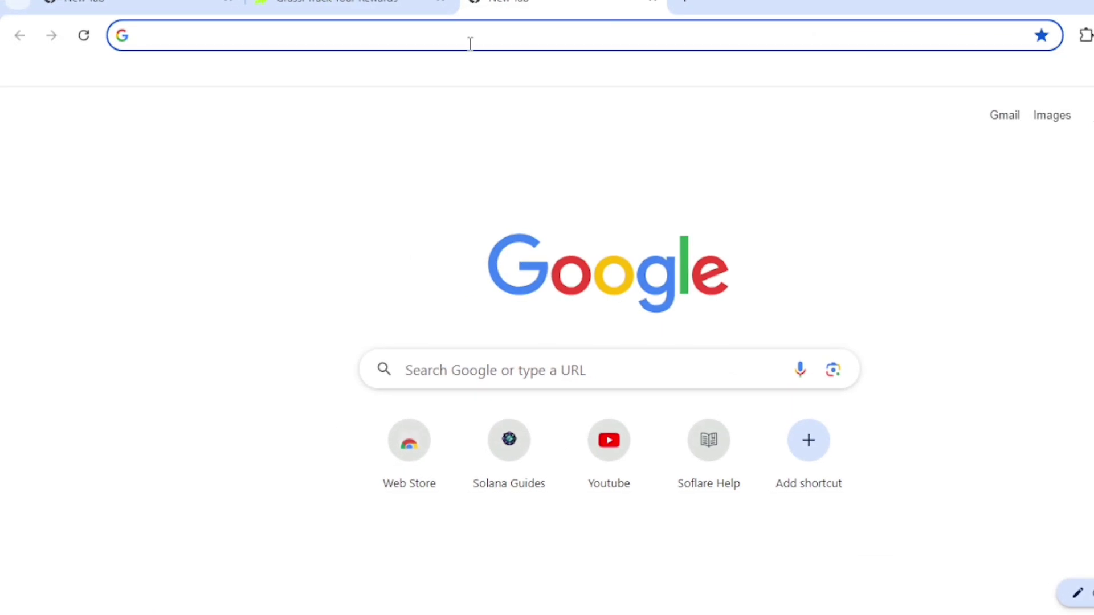
Step: Load chrome://extensions/ in the new tab, switch Developer mode on, and return to the guide tab
key(ctrl+v)
key(Return)
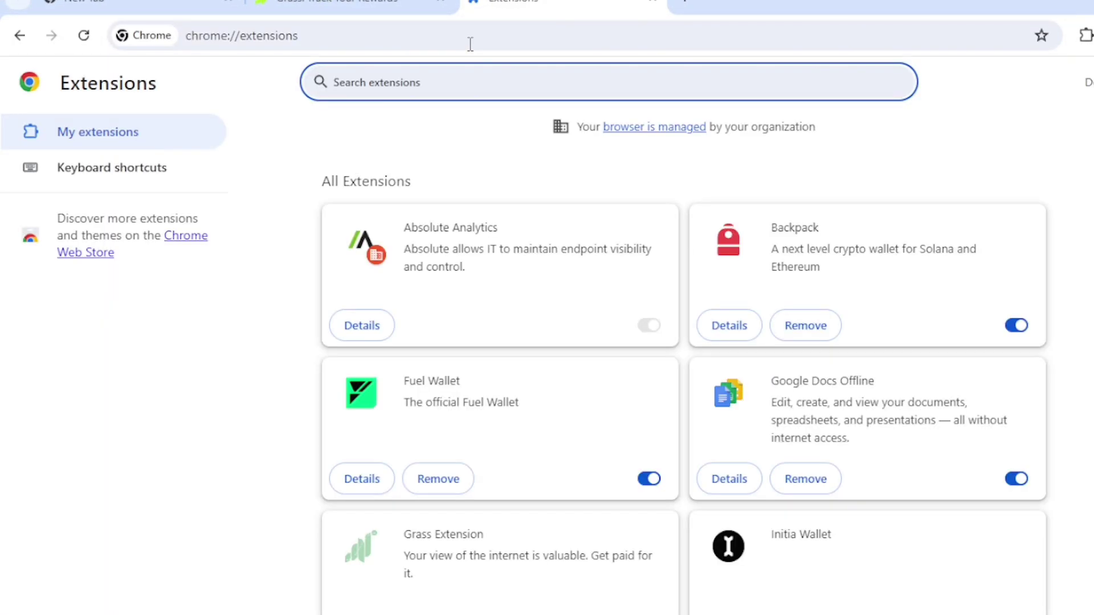
click(342, 4)
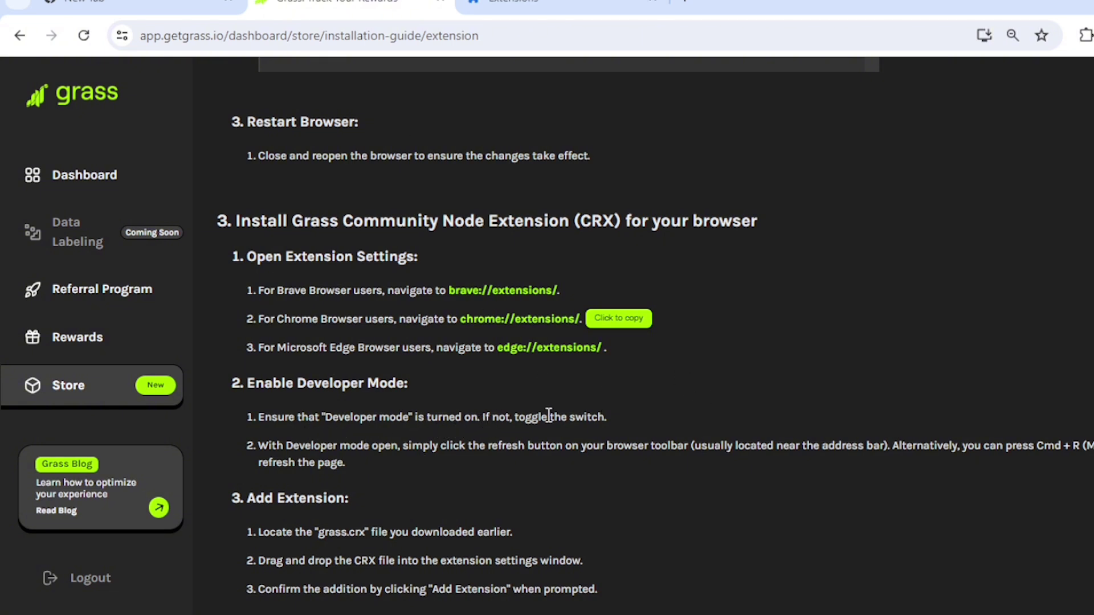
click(513, 4)
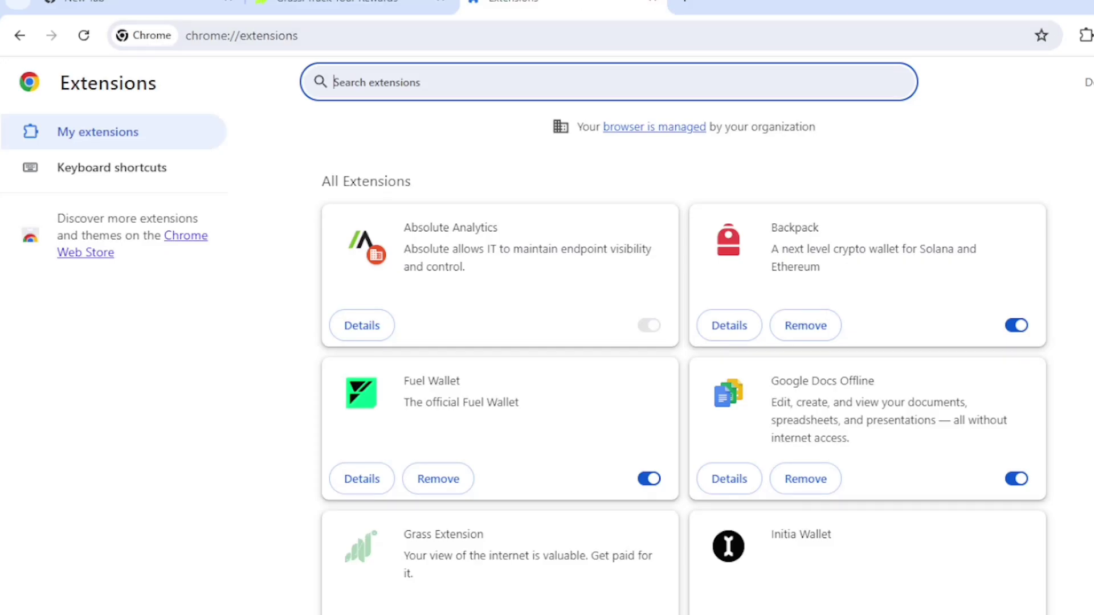
click(1089, 82)
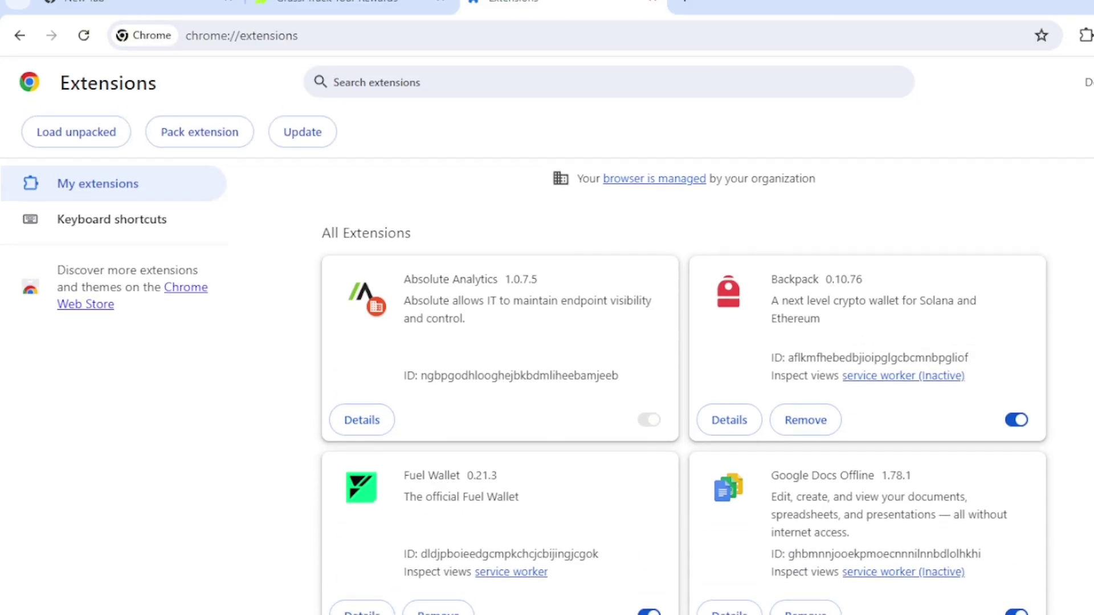
click(319, 4)
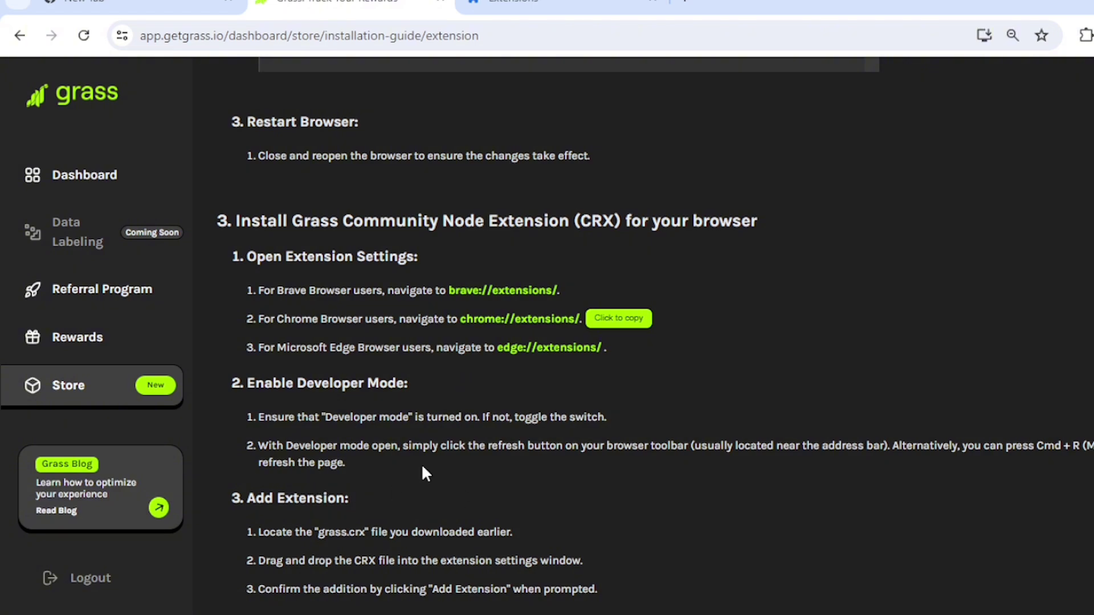
Step: Arrange the browser and Downloads folder windows side by side
scroll(589, 461, down, 3)
key(alt+Tab)
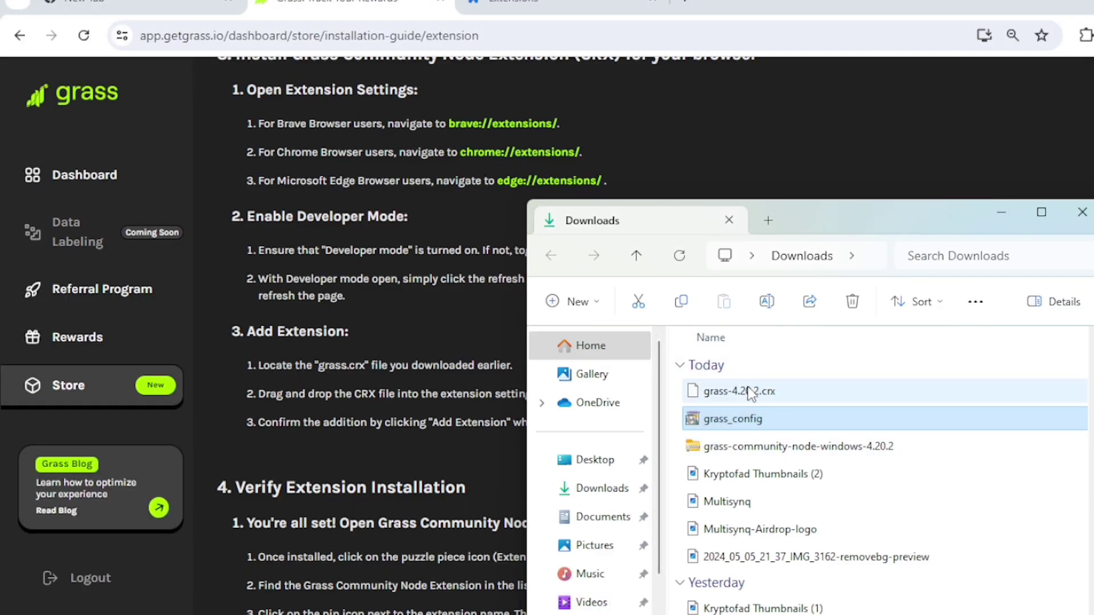
key(alt+Tab)
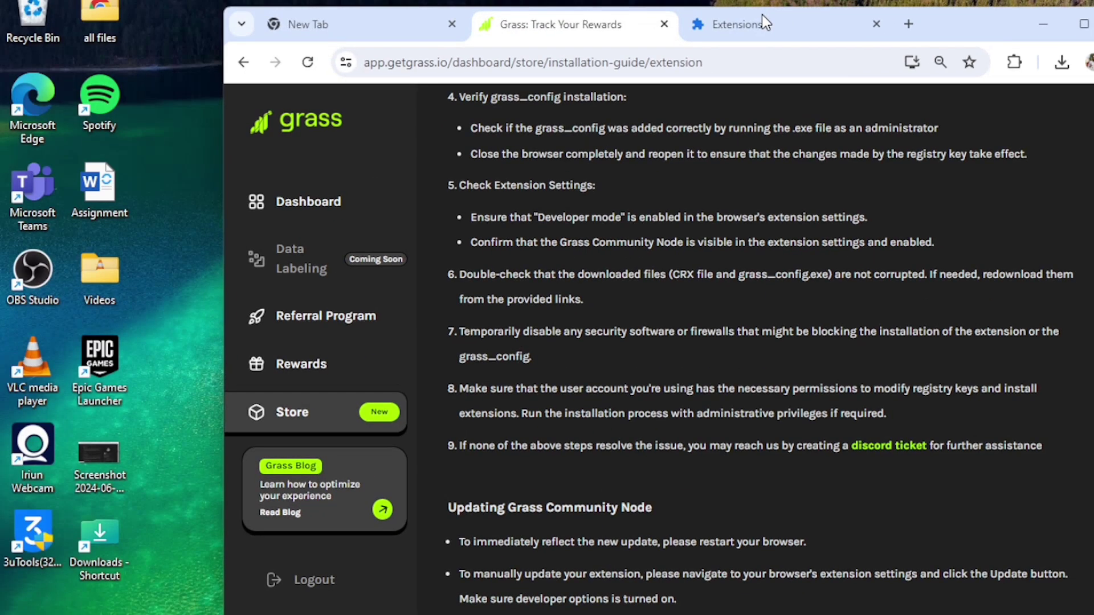
drag(762, 15, 549, 82)
drag(957, 233, 1093, 204)
Step: Drop grass-4.20.2.crx onto the Extensions page and confirm adding Grass Community Node
click(569, 98)
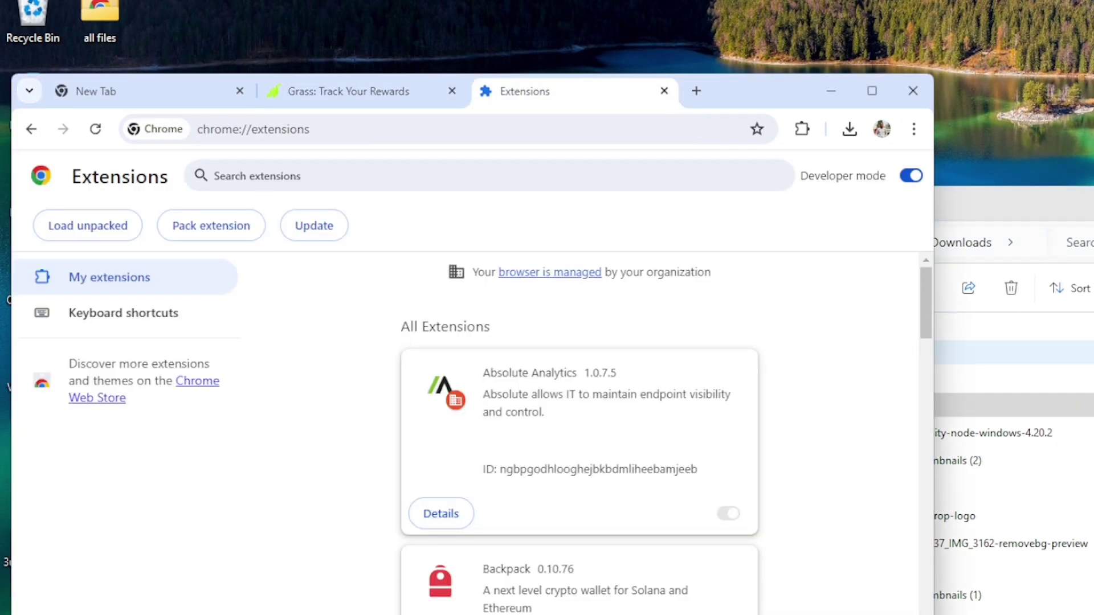
drag(997, 205, 1006, 208)
drag(938, 383, 634, 424)
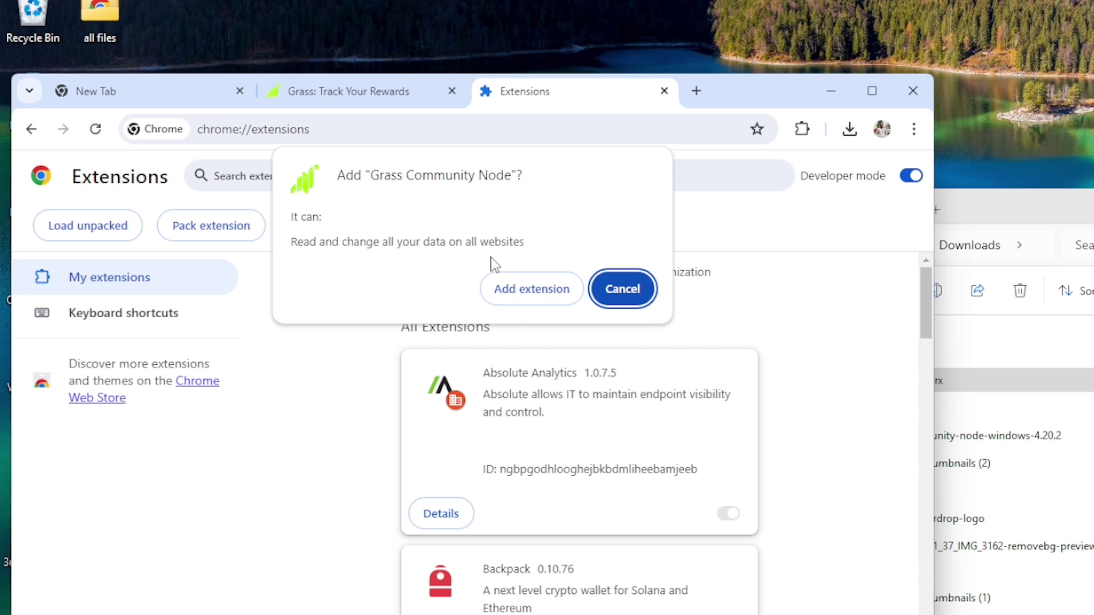
click(502, 292)
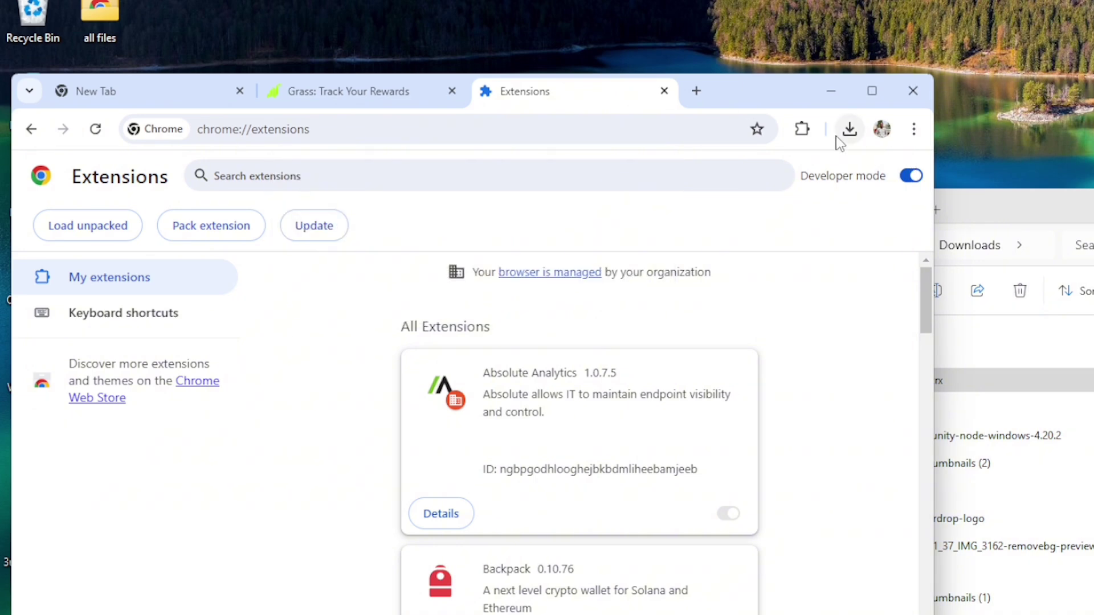
Step: Maximize the window and open the Grass Community Node extension's details page
click(872, 91)
scroll(963, 285, down, 7)
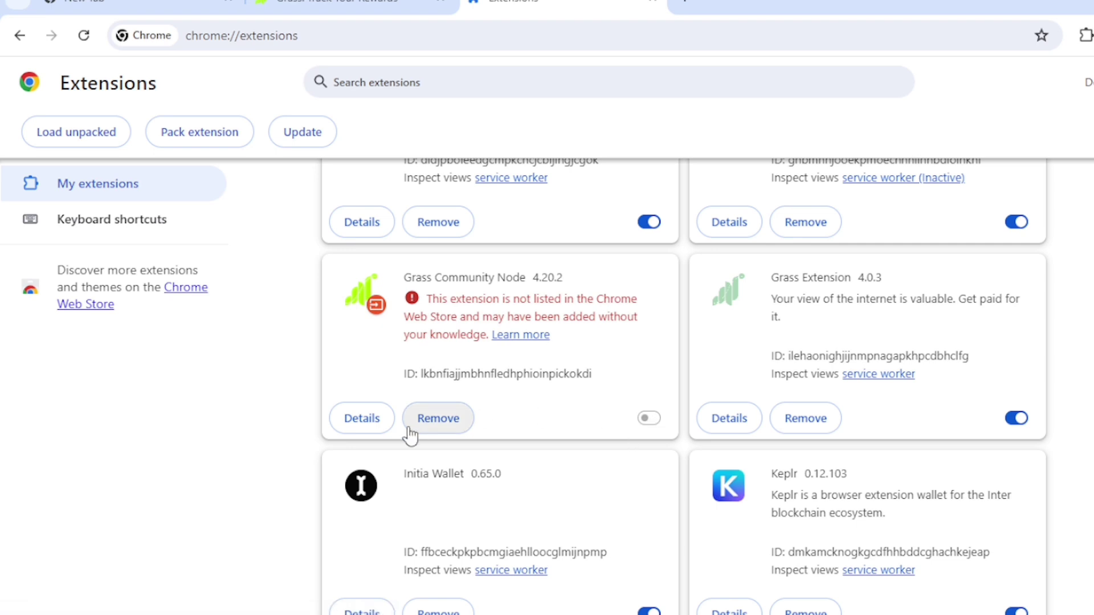
double_click(513, 371)
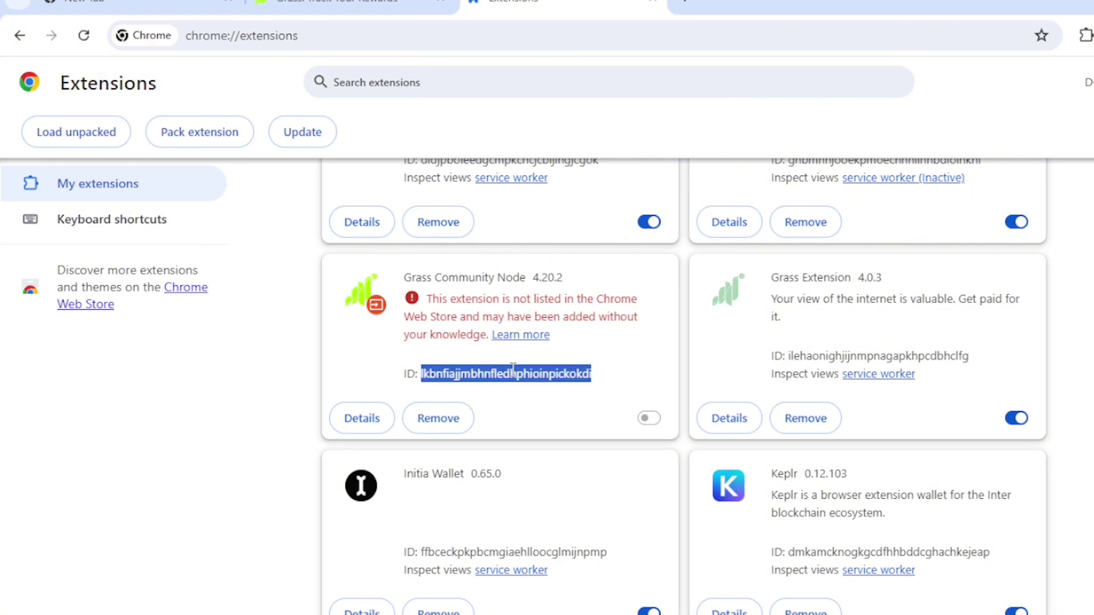
click(374, 416)
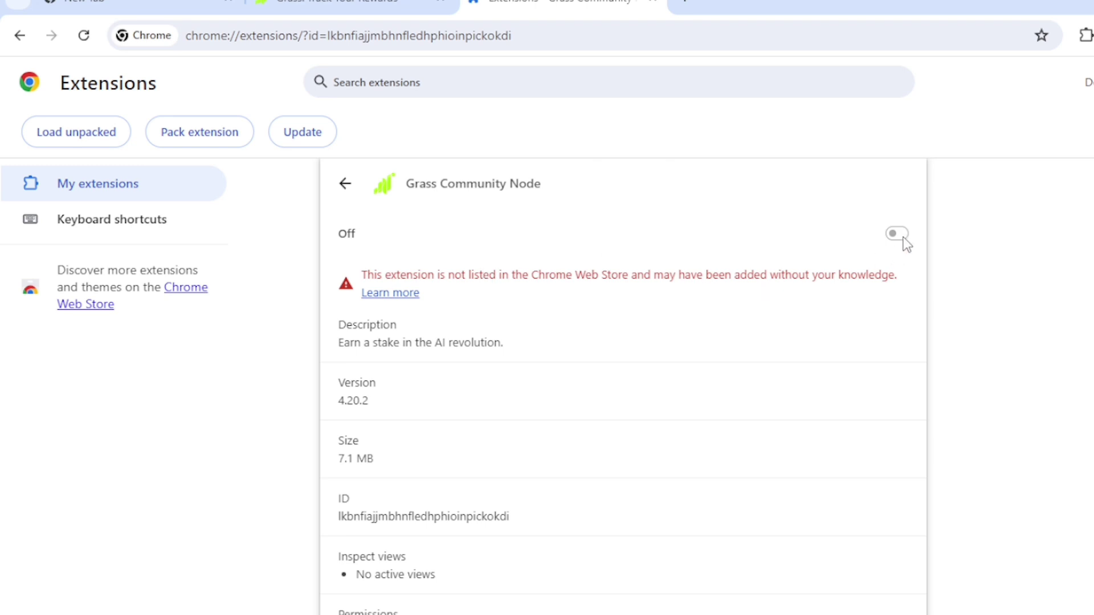
Step: Switch the Grass Community Node 4.20.2 extension on from its details page
scroll(623, 342, down, 6)
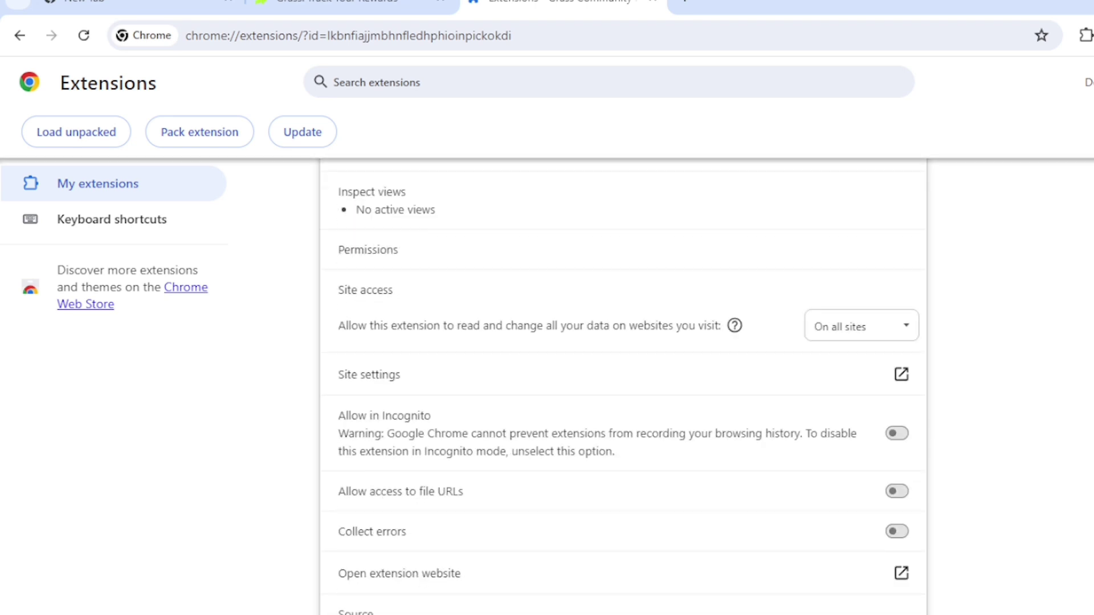
scroll(623, 342, up, 6)
click(74, 36)
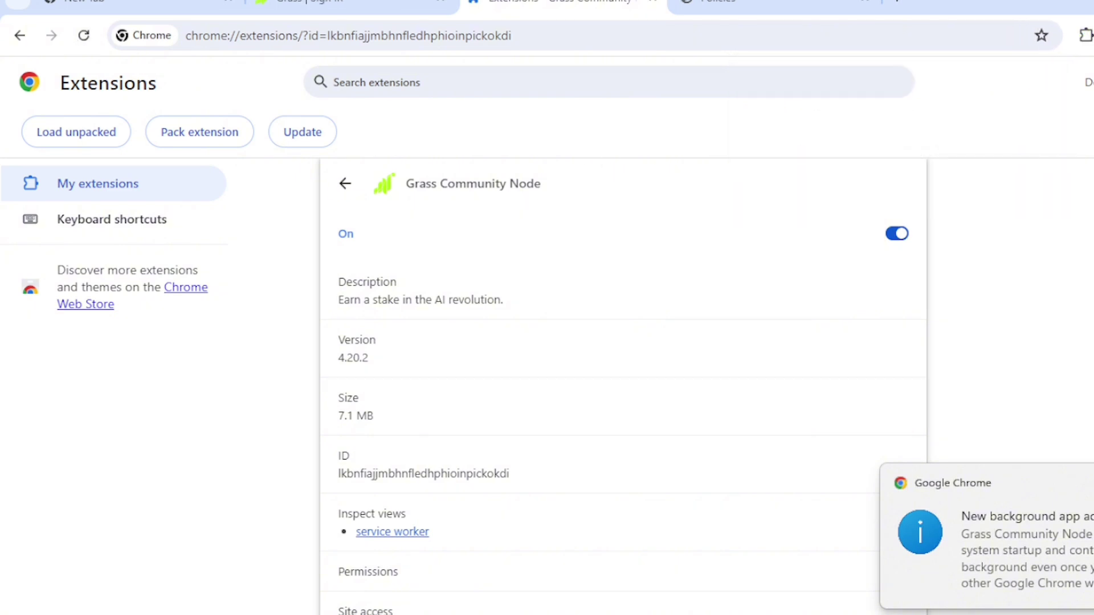
scroll(623, 387, down, 5)
scroll(624, 387, up, 5)
scroll(624, 388, down, 4)
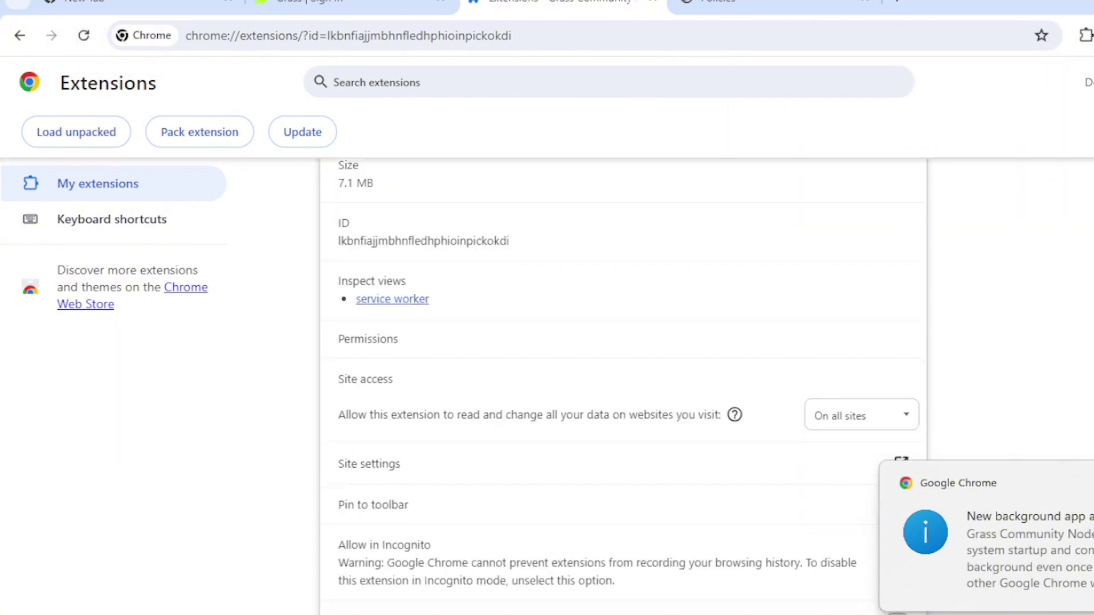
scroll(624, 387, down, 4)
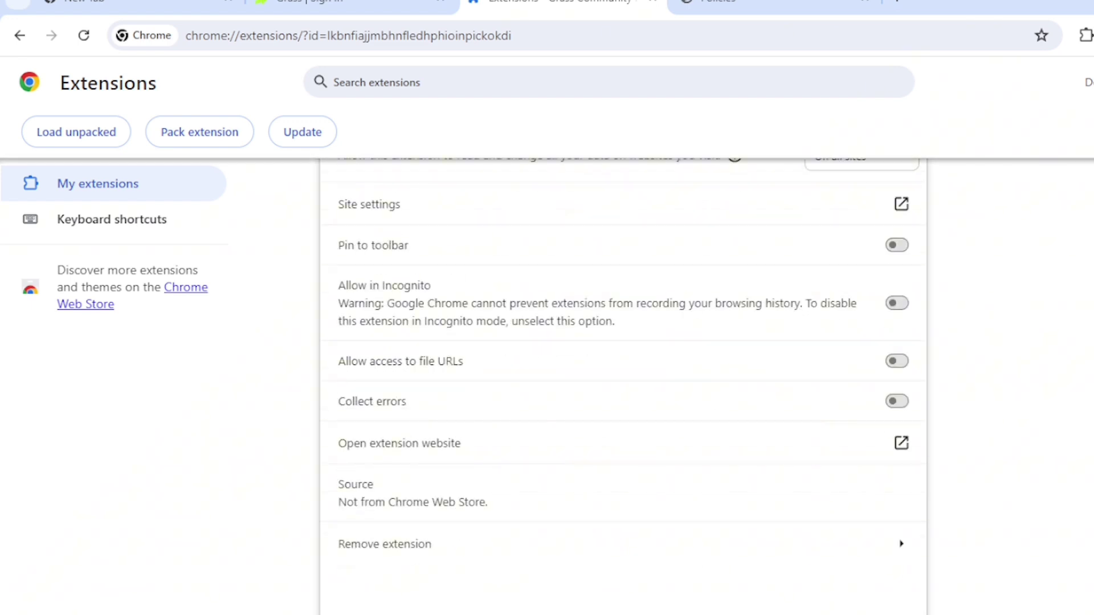
scroll(624, 387, up, 8)
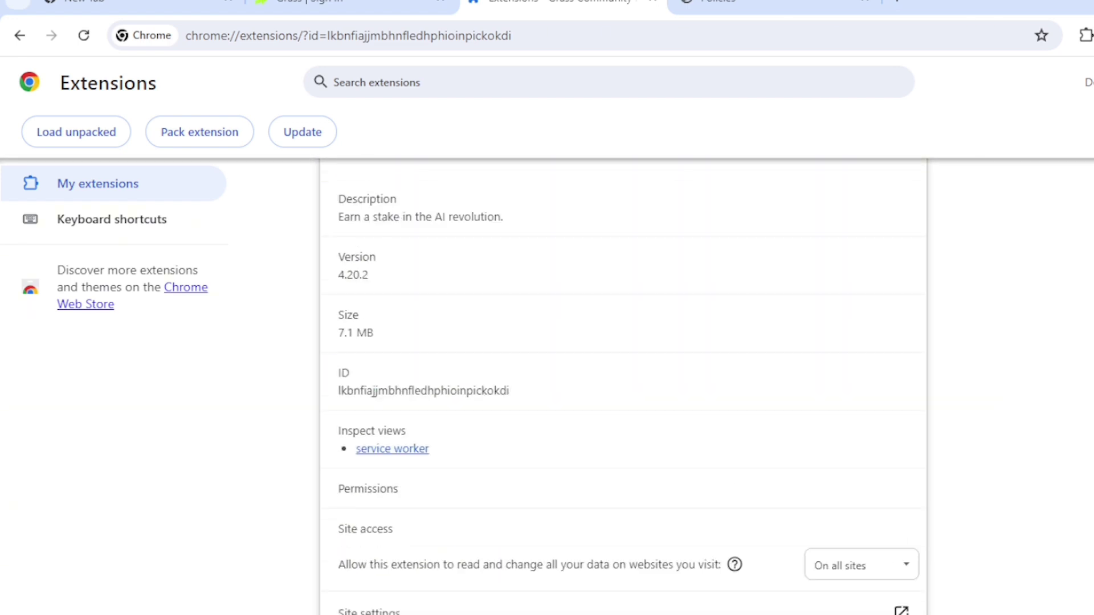
click(1084, 36)
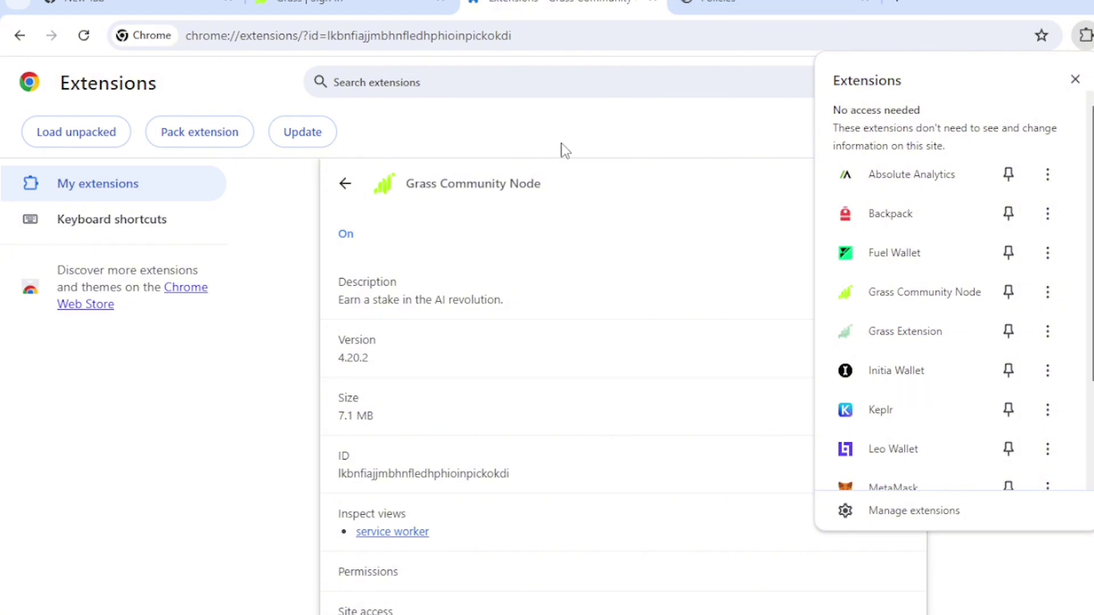
Step: Open the Grass Community Node popup and sign in after retyping the account password
click(903, 301)
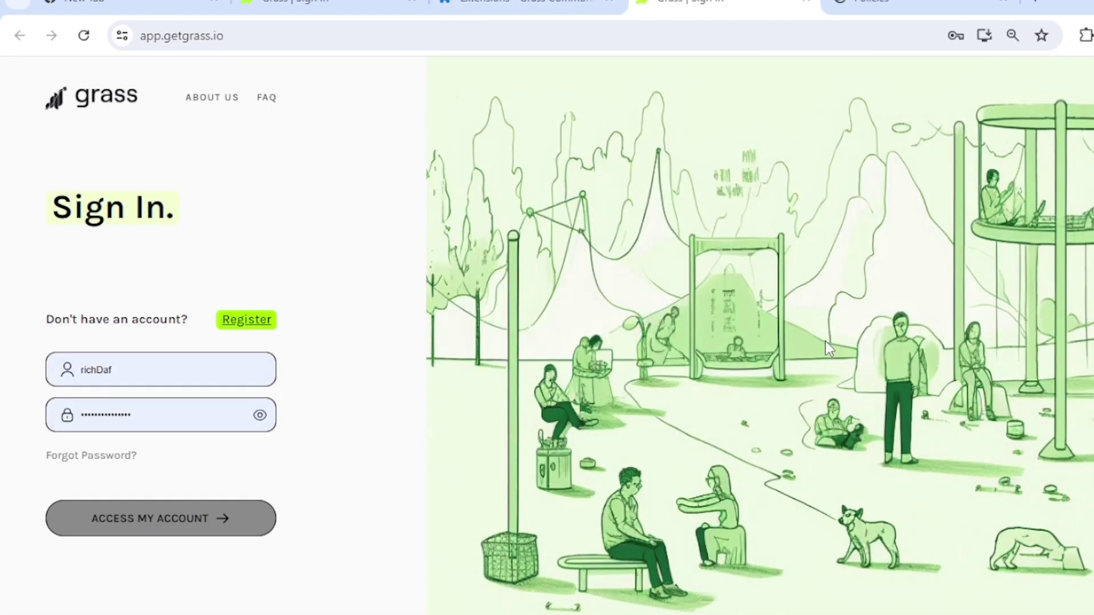
click(218, 518)
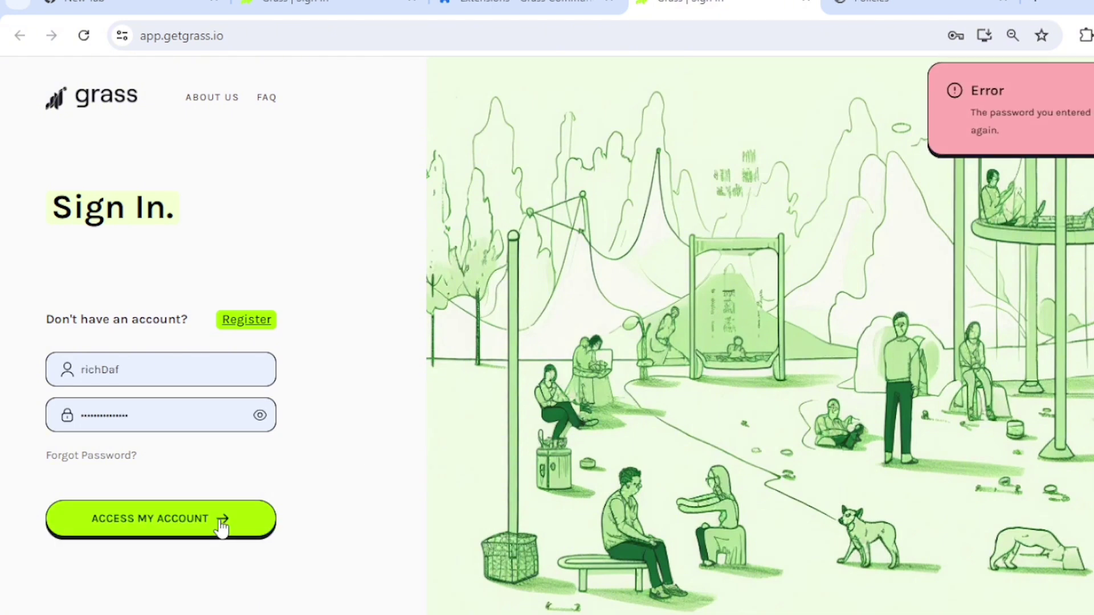
click(179, 420)
key(ctrl+a)
key(BackSpace)
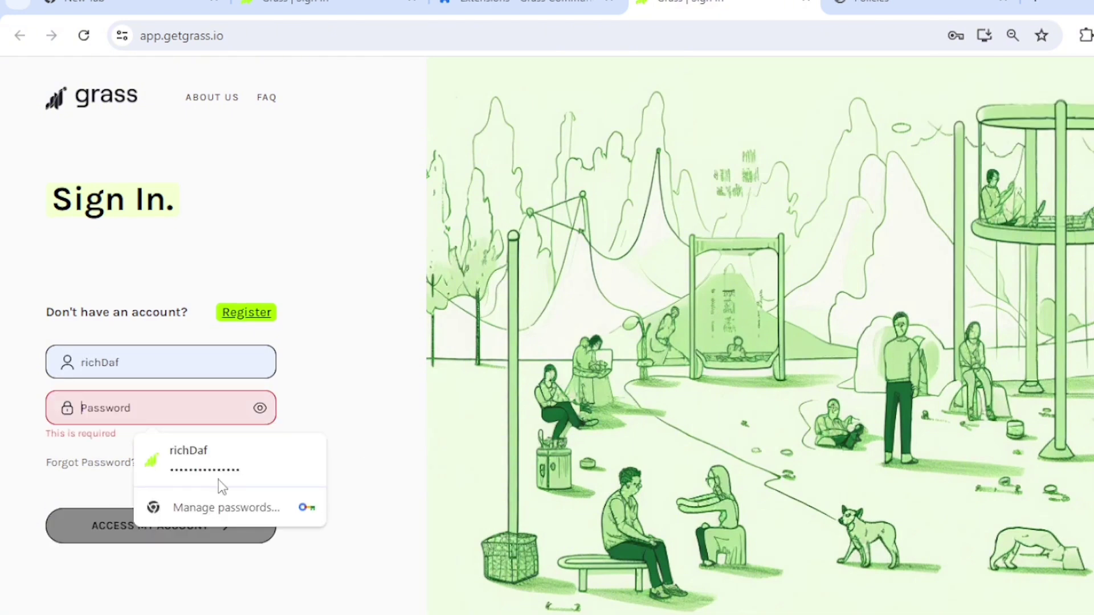
text(•••••)
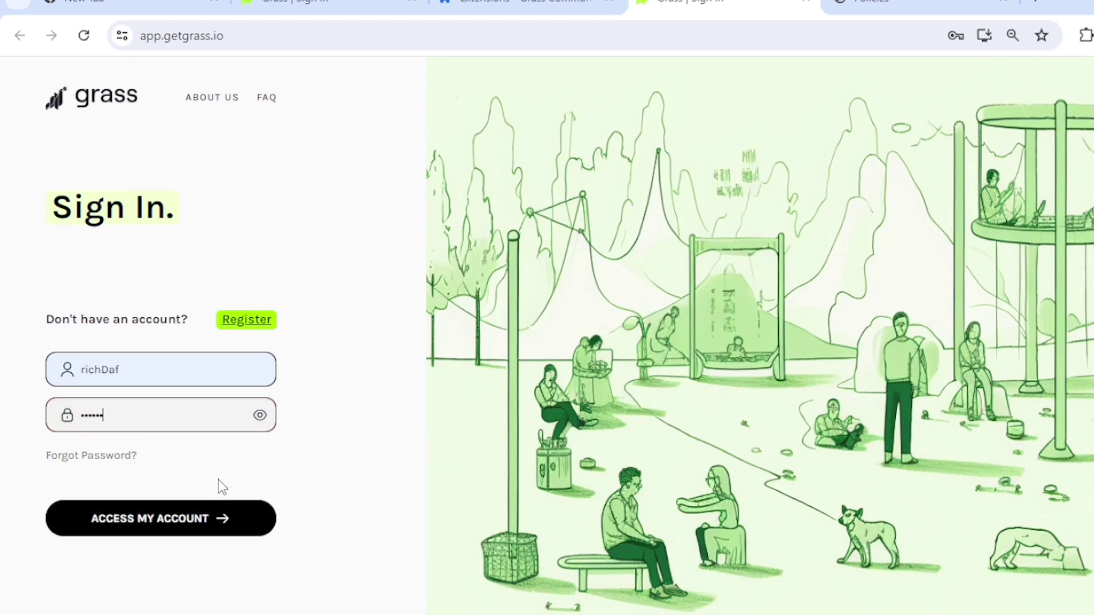
text(••)
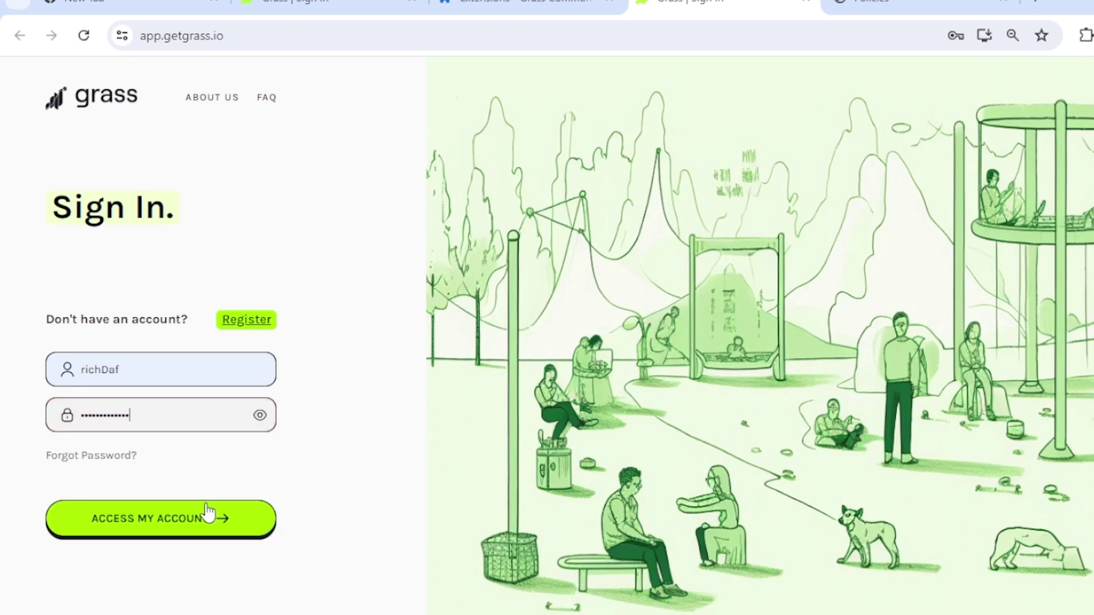
click(206, 505)
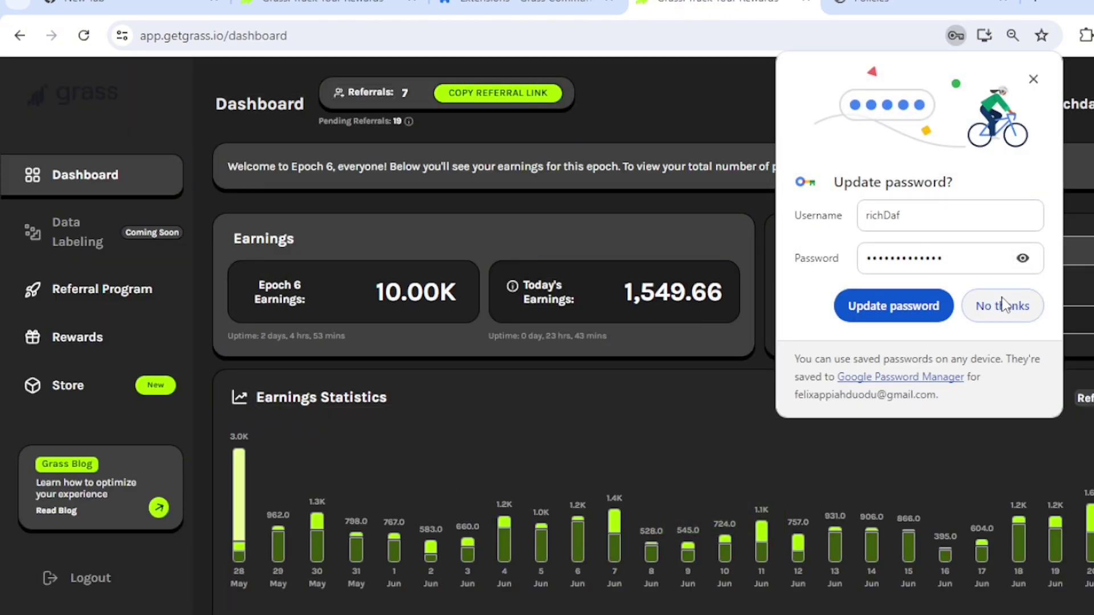
Step: Decline the password update and open the desktop dashboard from the Grass Community Node popup
click(1003, 304)
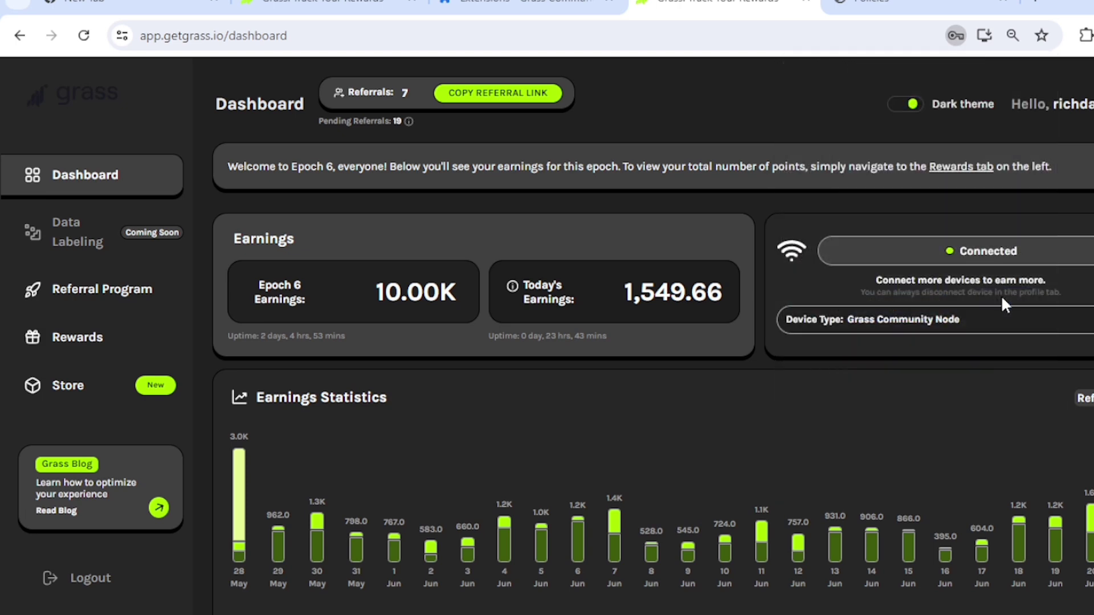
click(1085, 35)
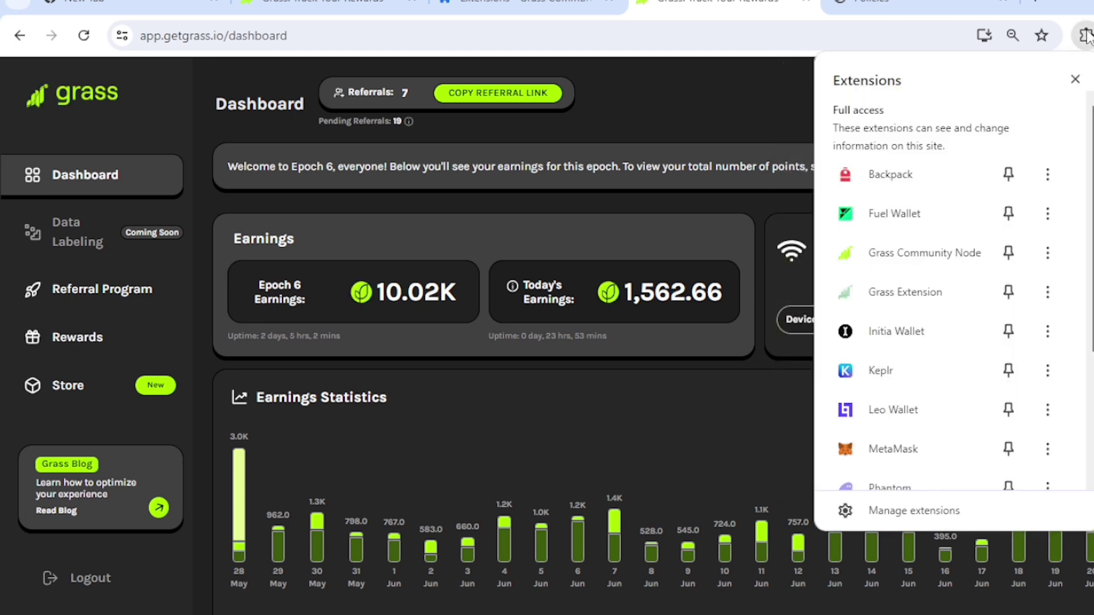
click(962, 255)
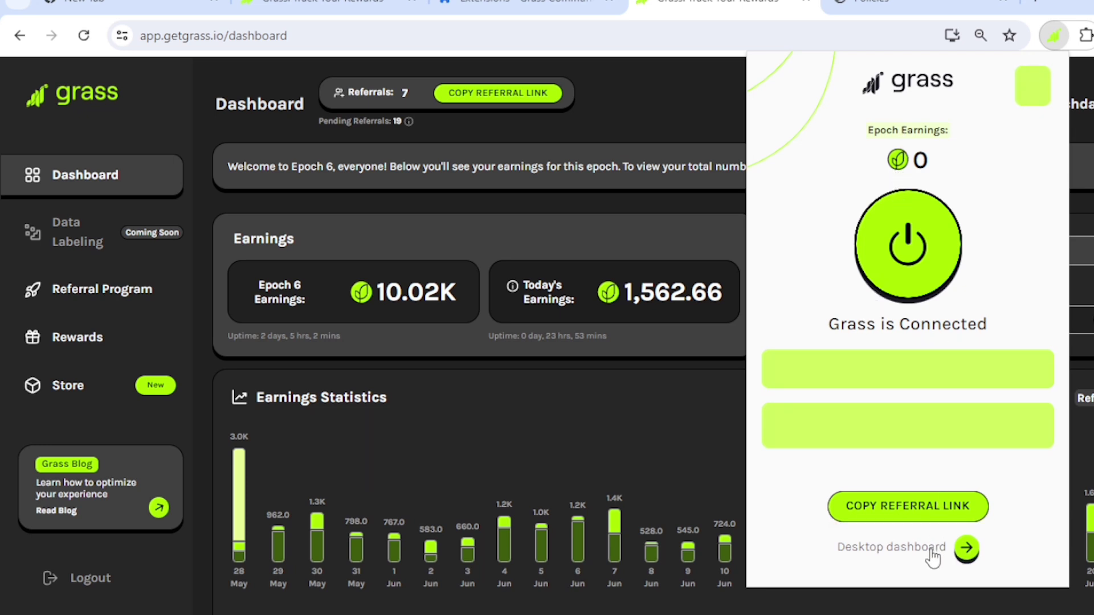
click(969, 548)
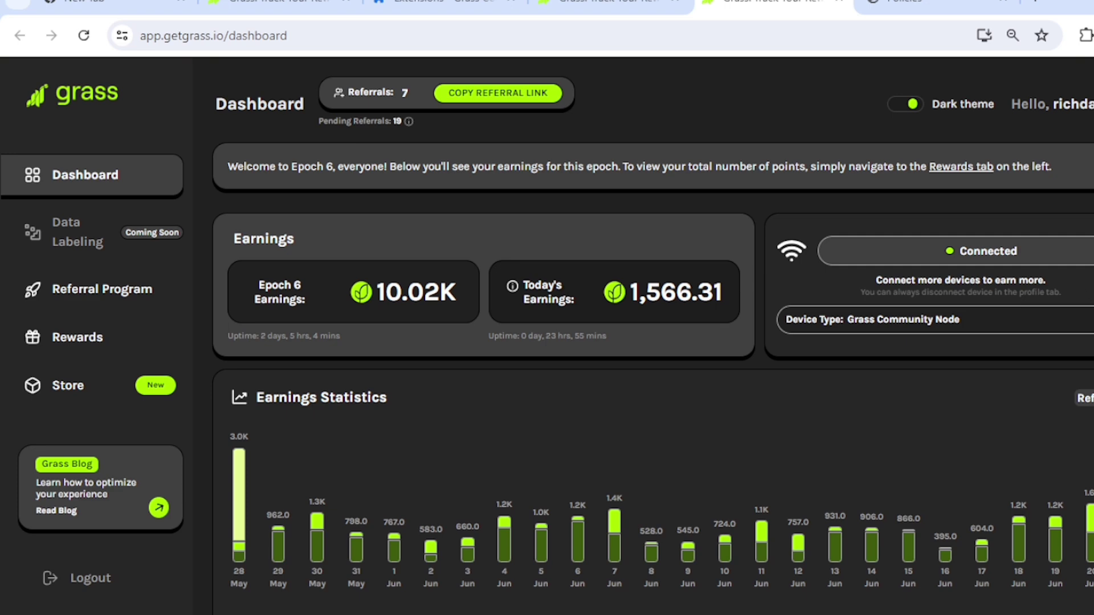
Step: Open the Grass Extension, Grass Community Node, then Grass Extension popups to confirm Connected
scroll(653, 336, down, 5)
scroll(653, 337, up, 5)
click(1085, 35)
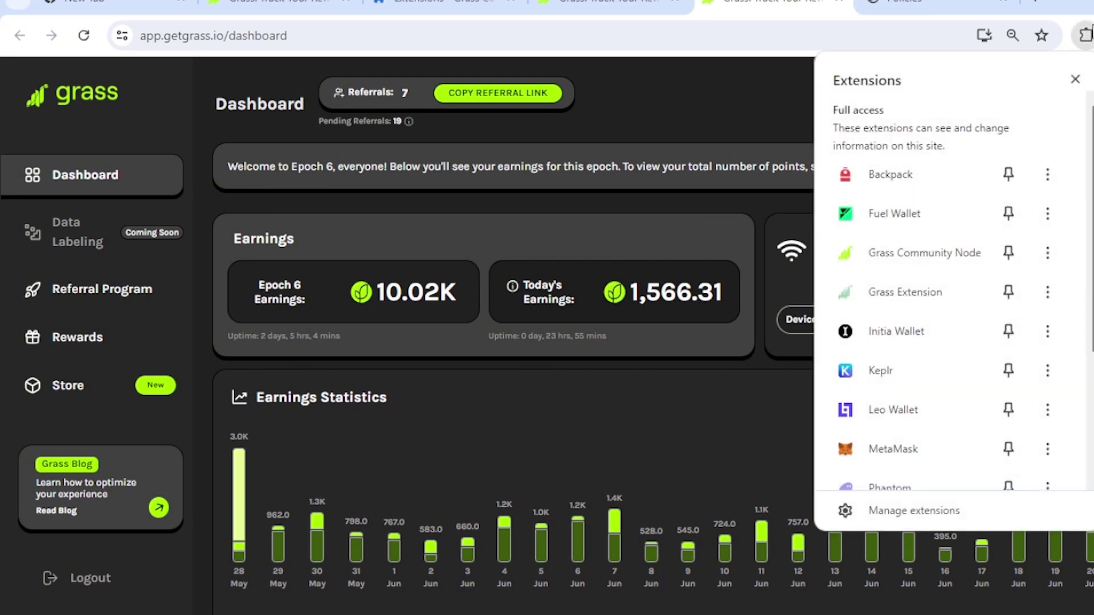
click(902, 296)
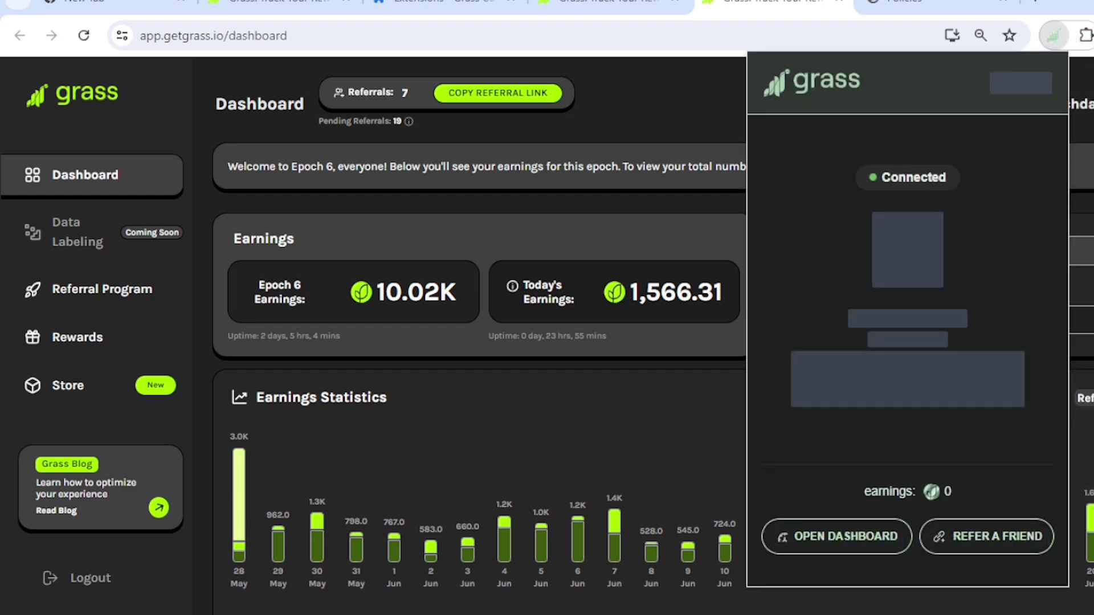
click(1053, 35)
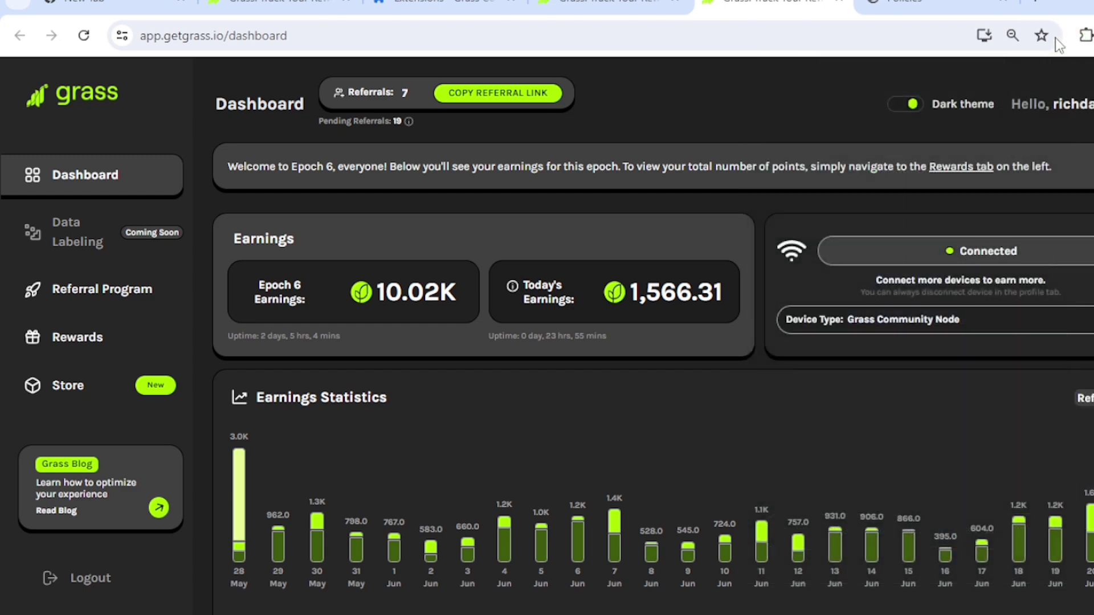
click(1085, 39)
click(944, 248)
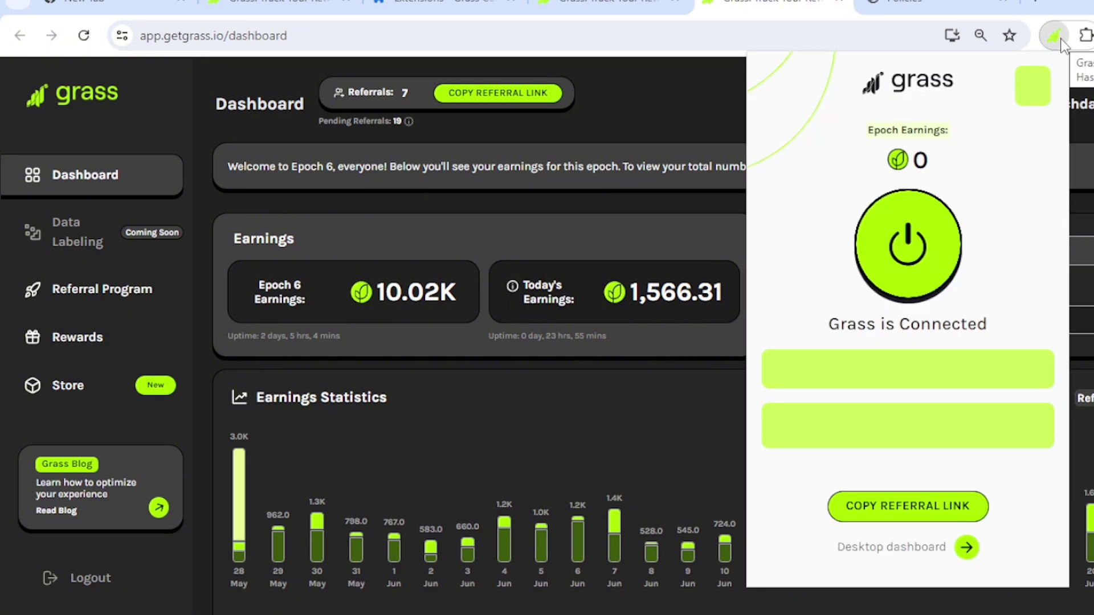
click(1085, 35)
click(893, 283)
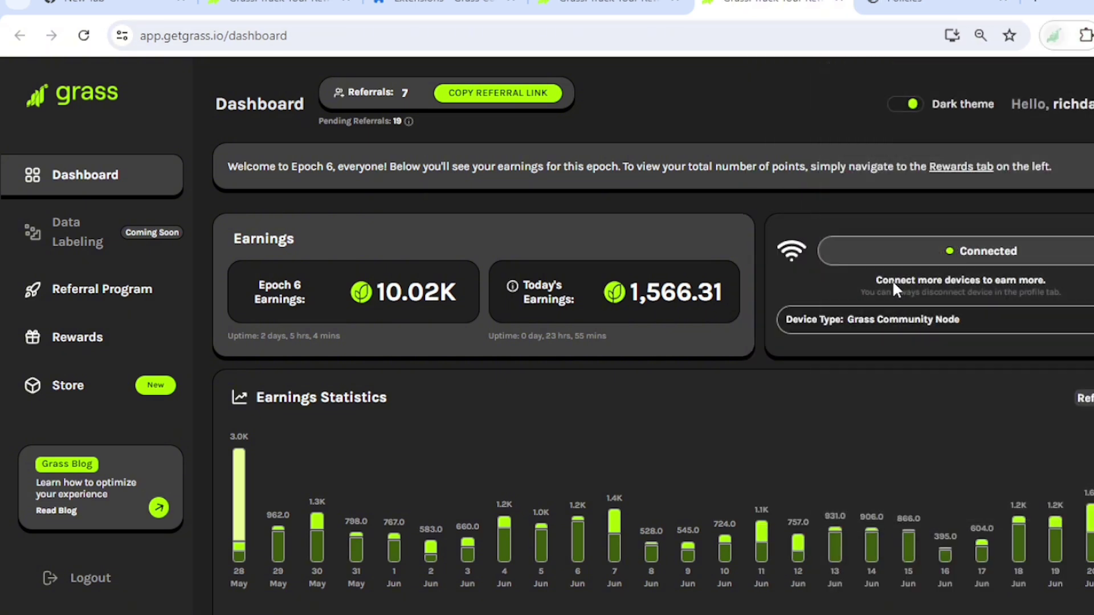
mouse_move(611, 453)
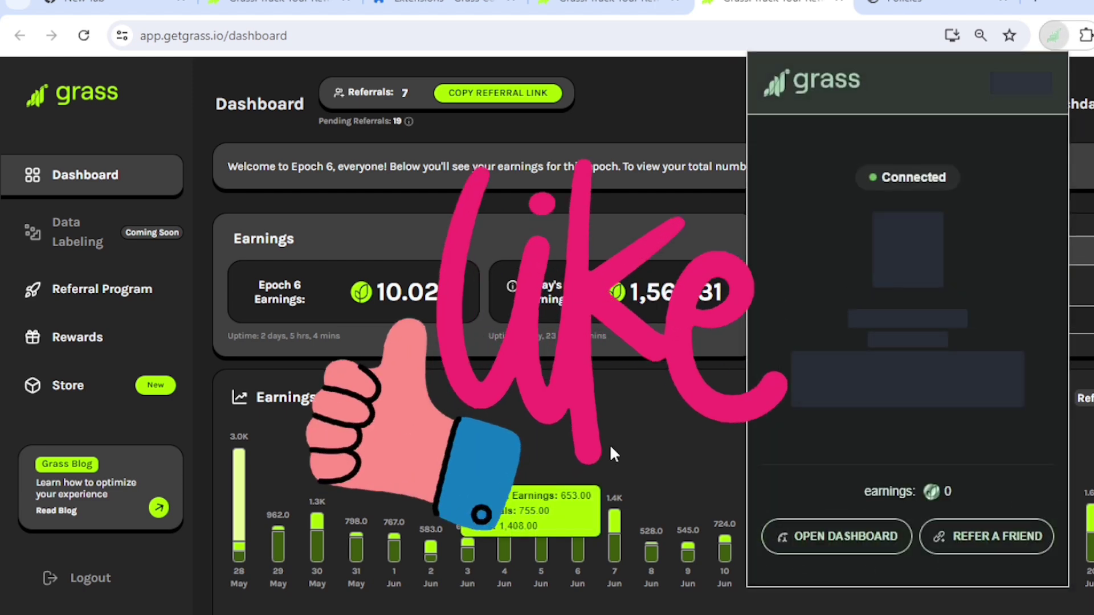